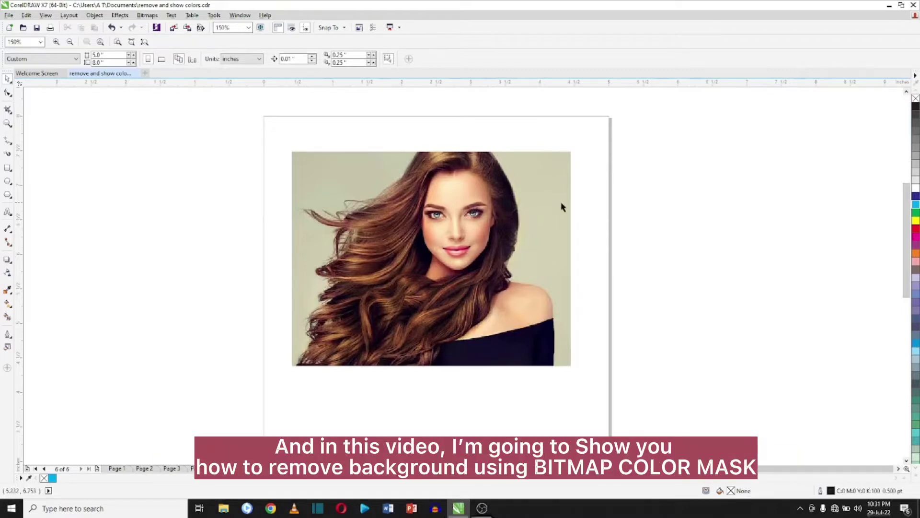
- Select the portrait photo and open Bitmap Color Mask in Hide Colors mode
left_click(365, 206)
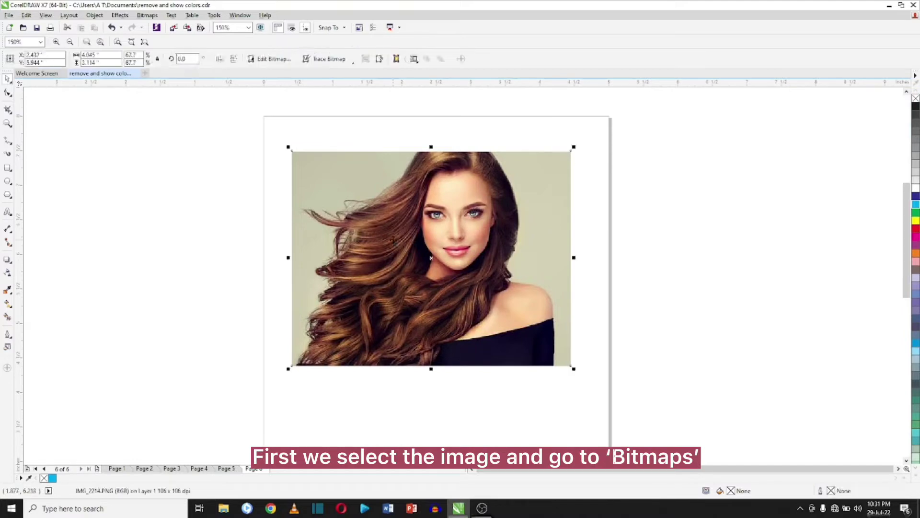
left_click(147, 16)
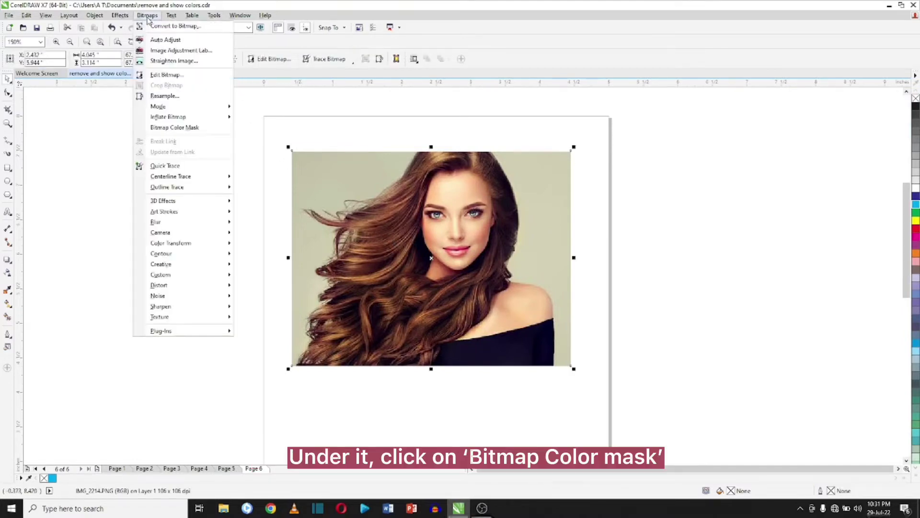
left_click(174, 128)
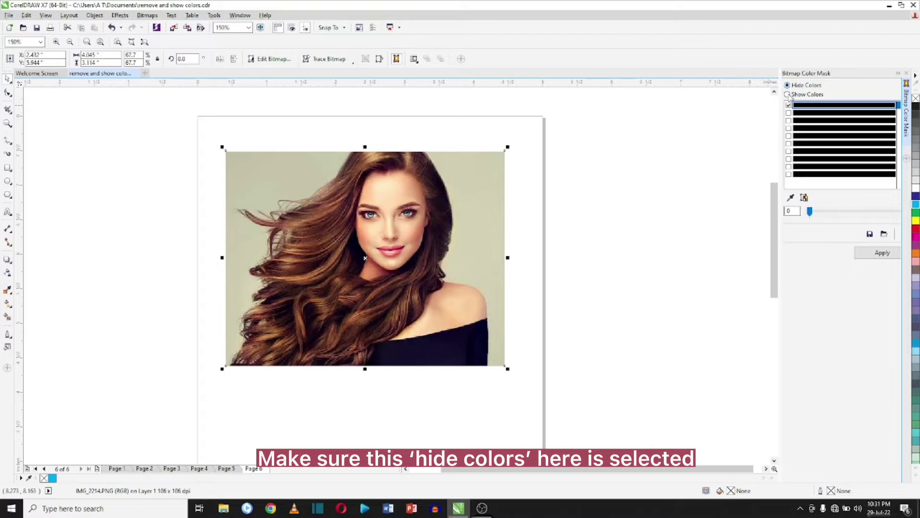
left_click(789, 112)
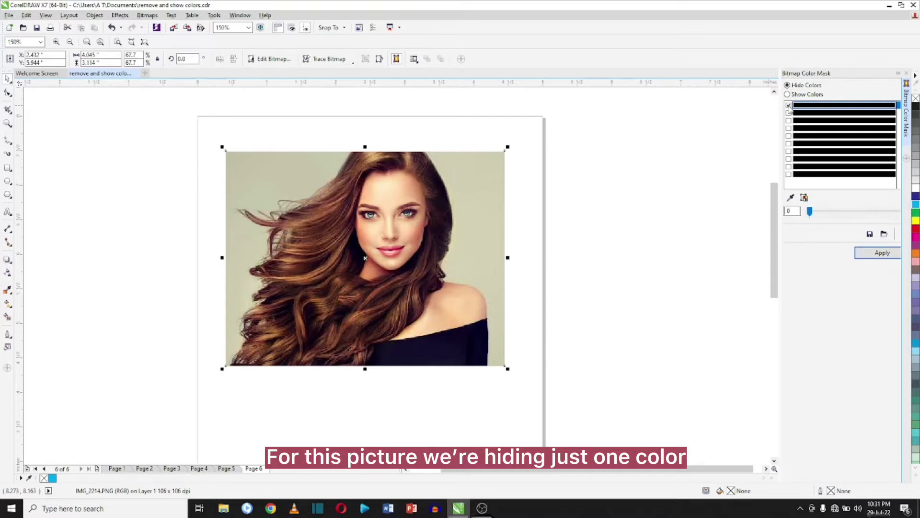
- Eyedrop the photo's beige background #C6C4AC as the first colour to hide
left_click(803, 198)
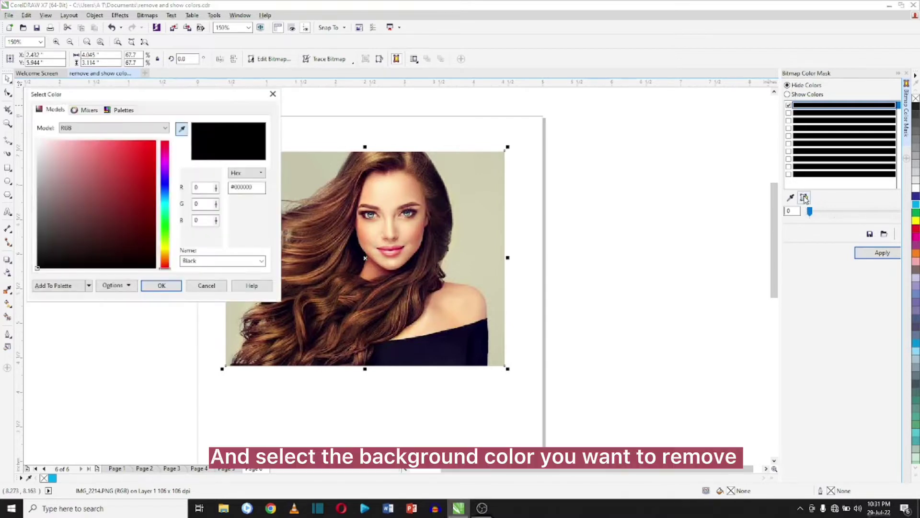
left_click(310, 161)
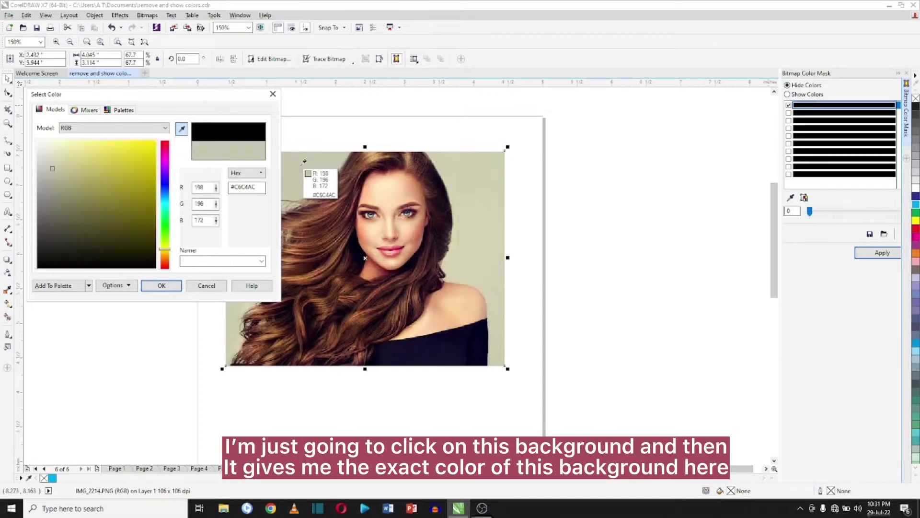
left_click(302, 162)
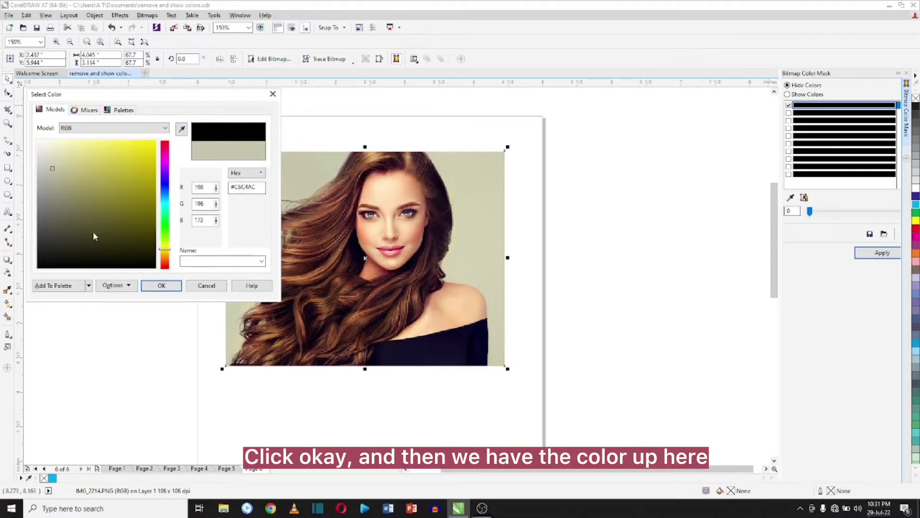
left_click(161, 285)
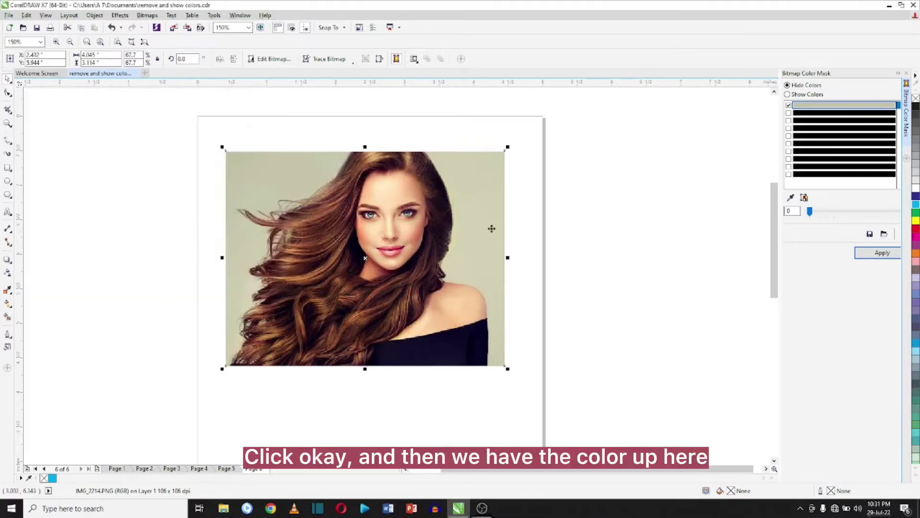
- Apply the mask at tolerance 30, accept the warning, reapply at 20, then close the docker
left_click(829, 212)
left_click_drag(829, 212, 839, 211)
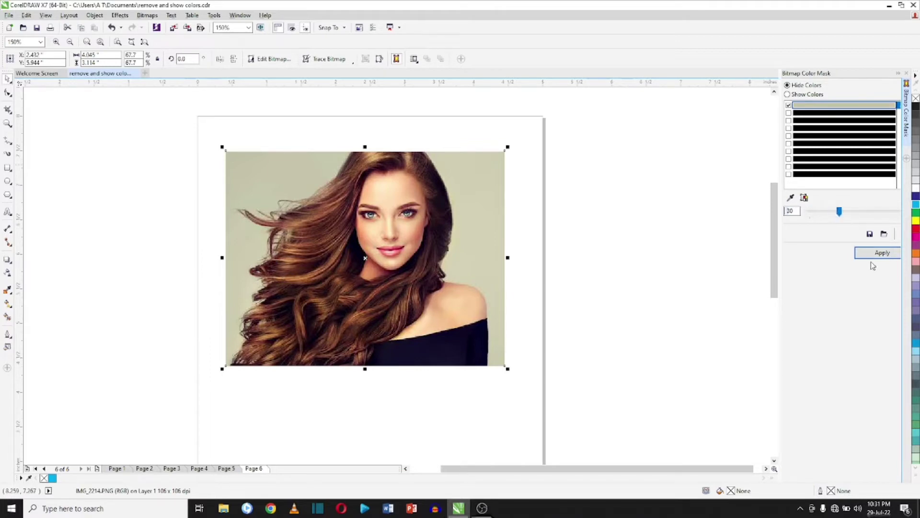
left_click(881, 254)
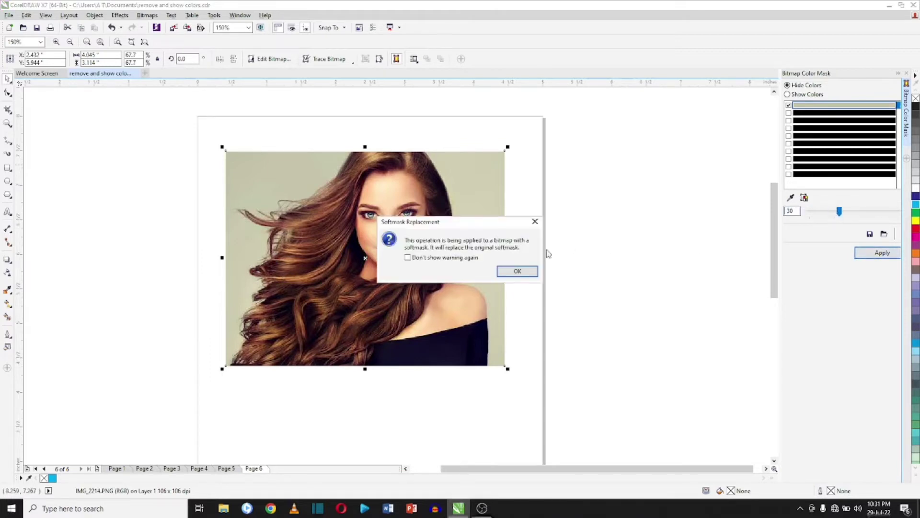
left_click(517, 272)
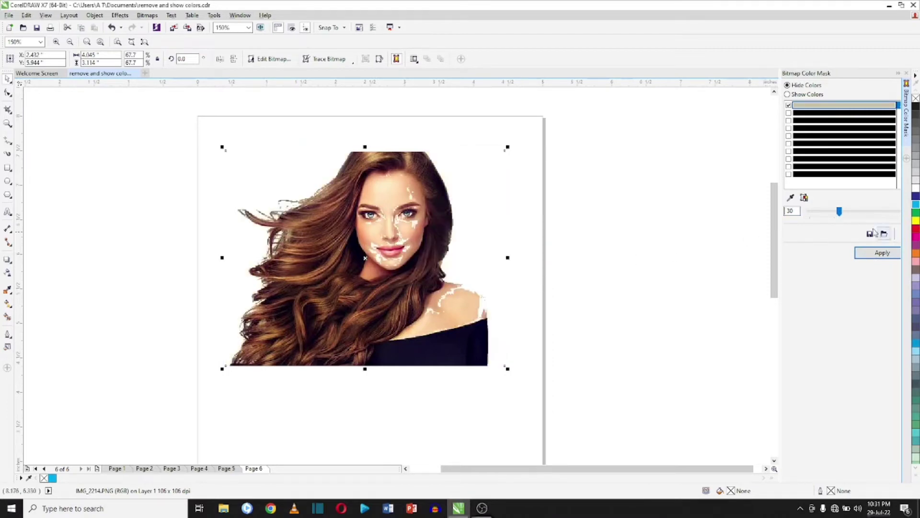
left_click_drag(839, 211, 829, 212)
left_click(868, 254)
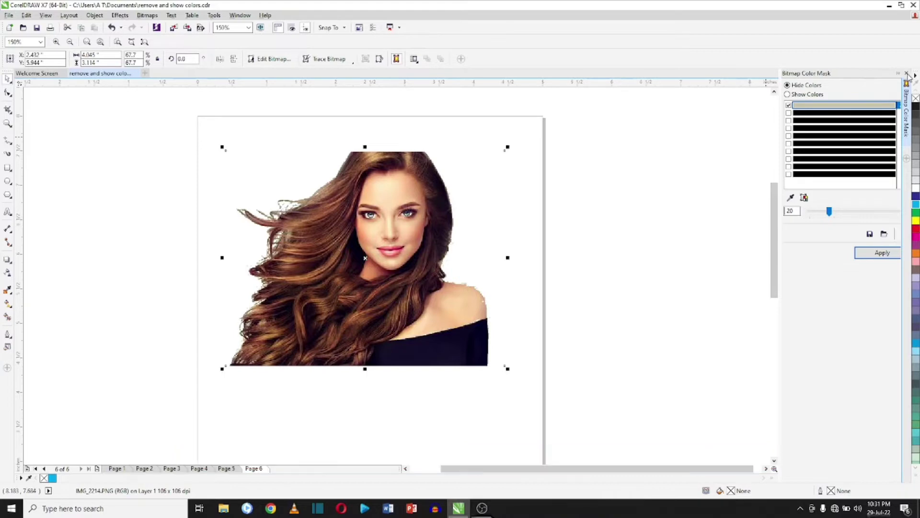
left_click(906, 73)
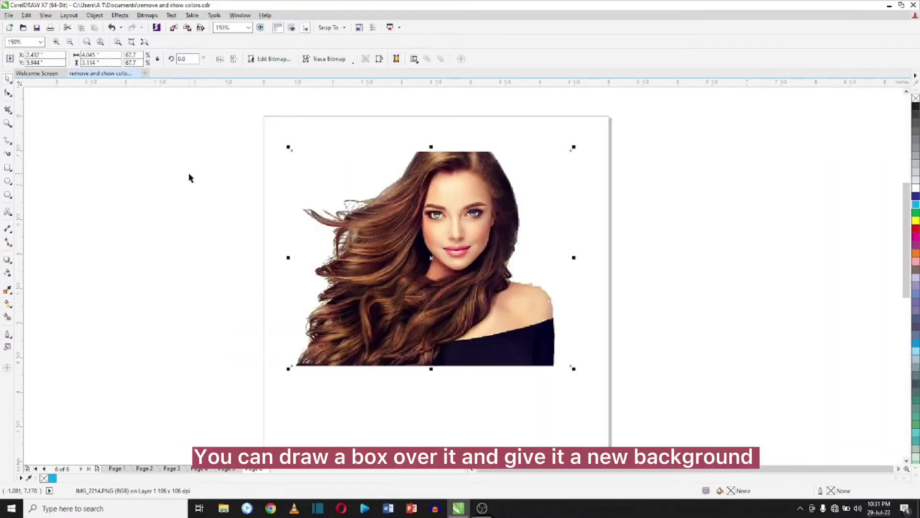
left_click(189, 177)
left_click(475, 255)
left_click(7, 167)
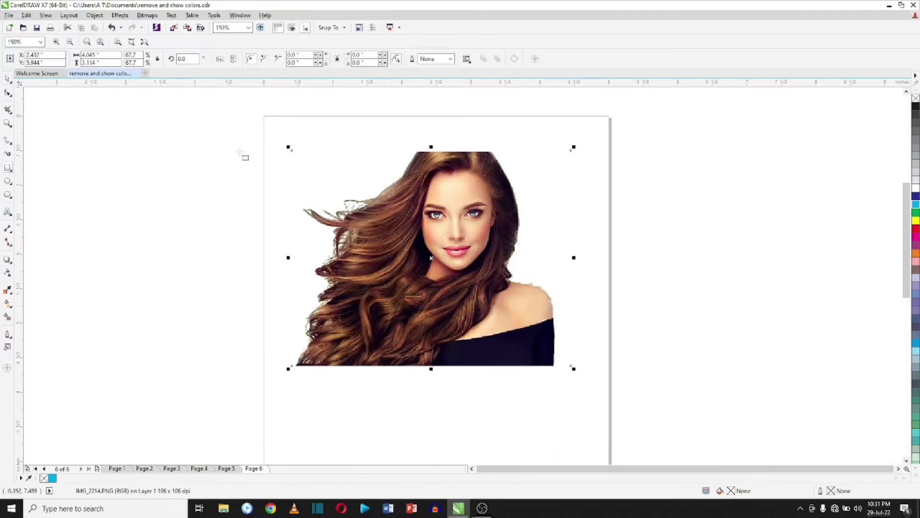
mouse_move(280, 149)
left_mouse_down()
mouse_move(486, 182)
mouse_move(588, 371)
left_mouse_up()
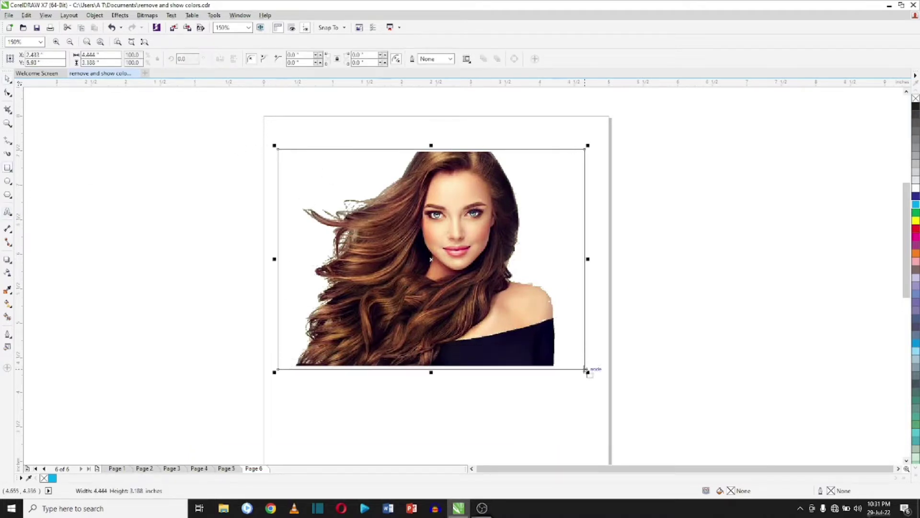
key("space")
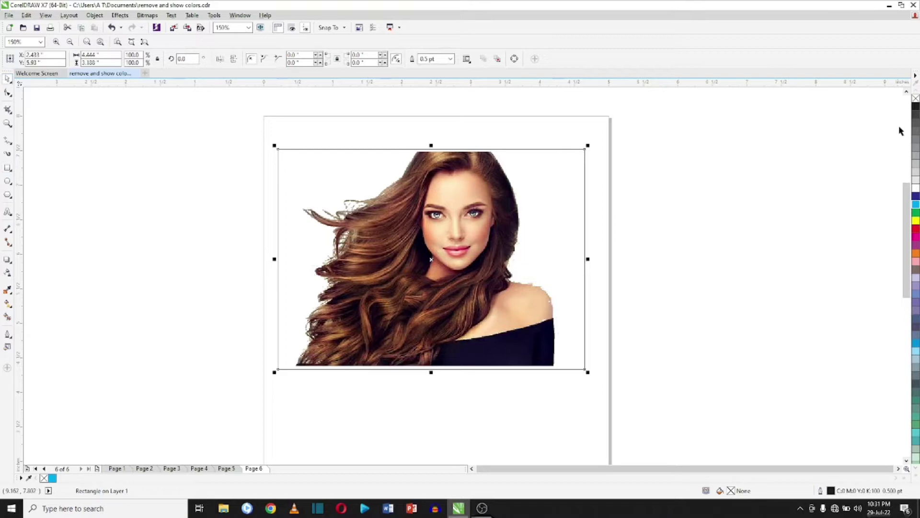
left_click(915, 106)
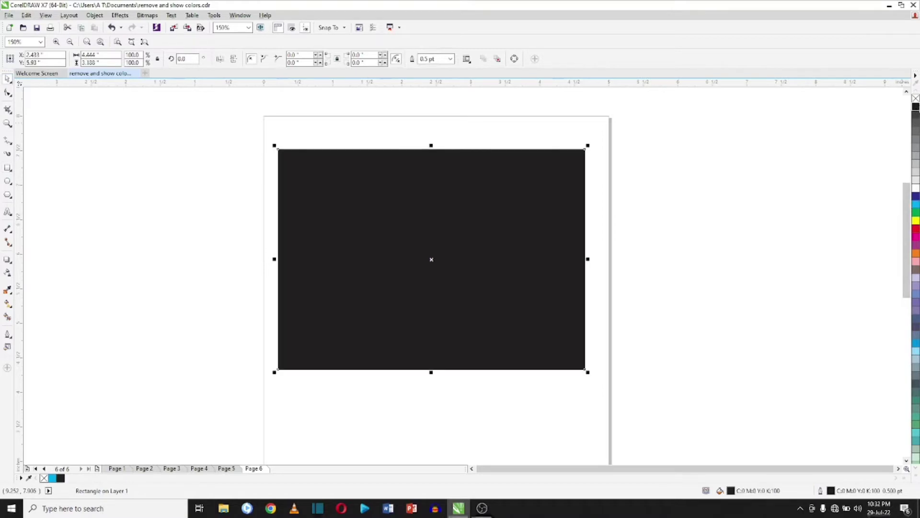
key("shift+Page_Down")
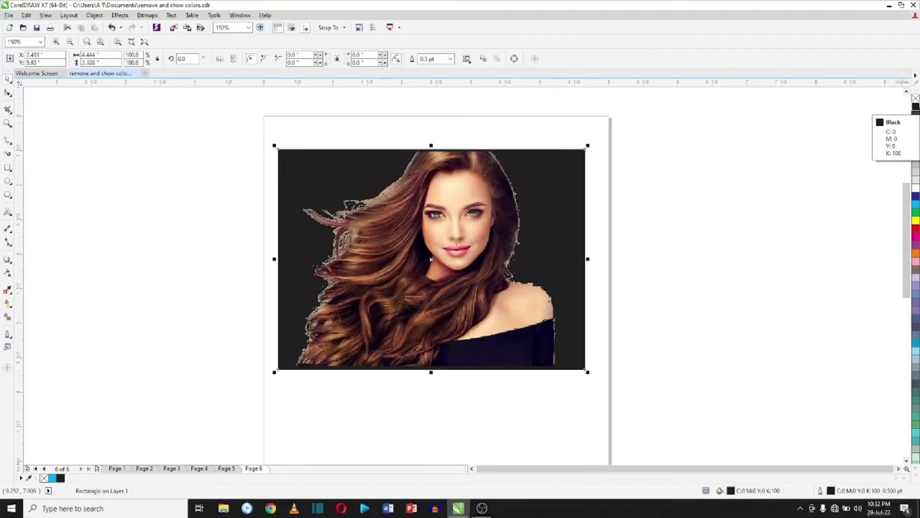
left_click(915, 269)
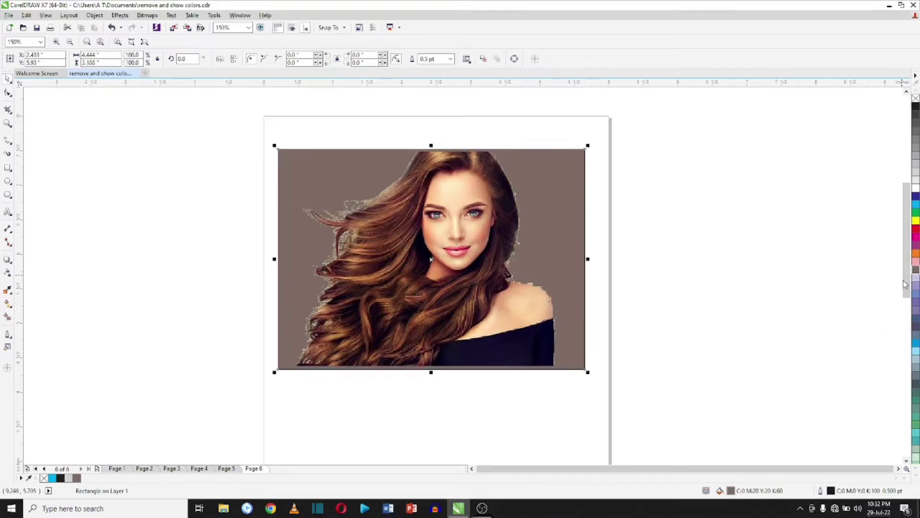
left_click(916, 321)
left_click(789, 142)
left_click(522, 218)
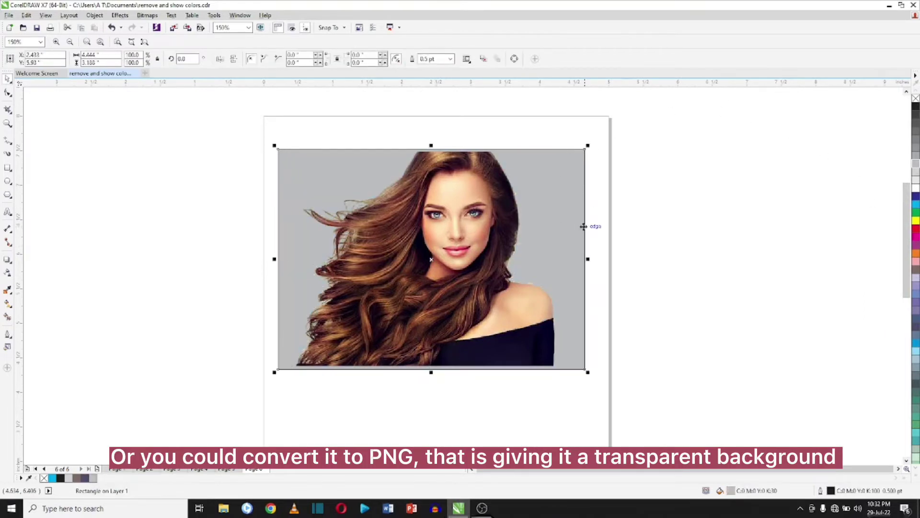
key("Delete")
key("Tab")
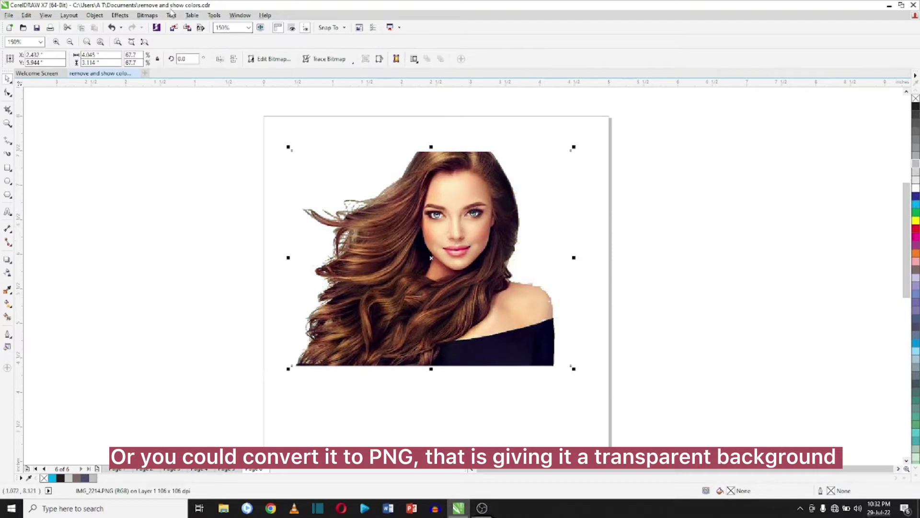
- Export the picture to the desktop as a PNG named 'background'
left_click(186, 28)
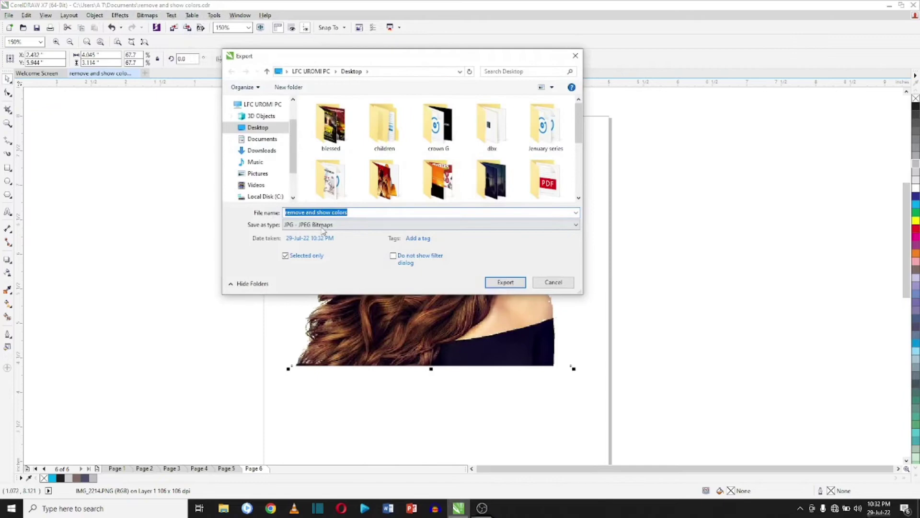
left_click(324, 226)
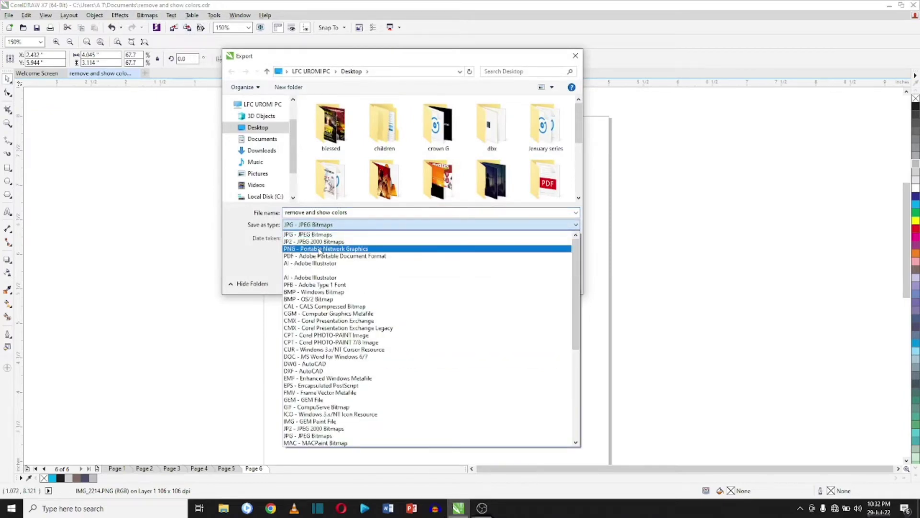
left_click(320, 249)
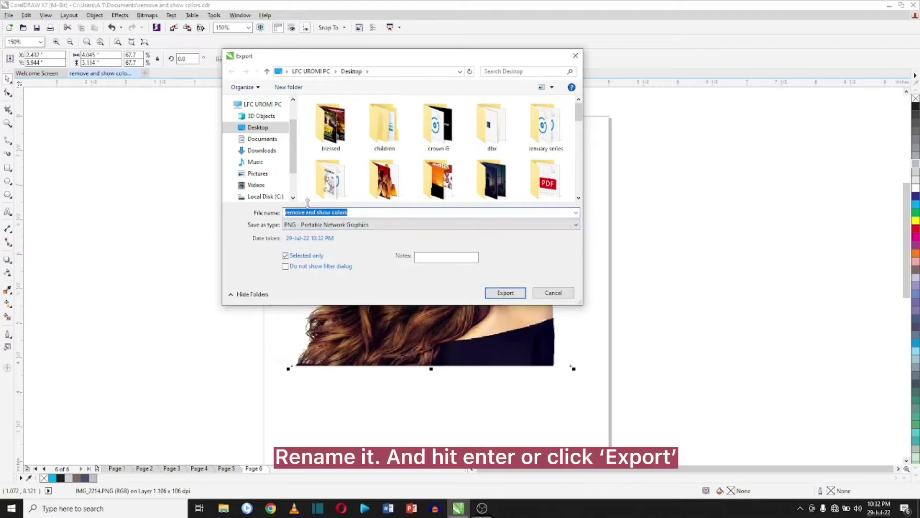
type("back")
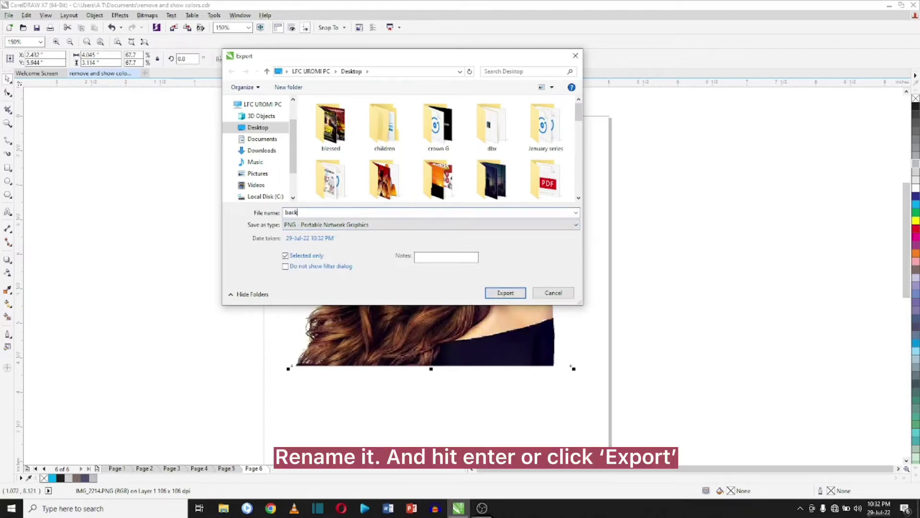
type("ground")
key("Return")
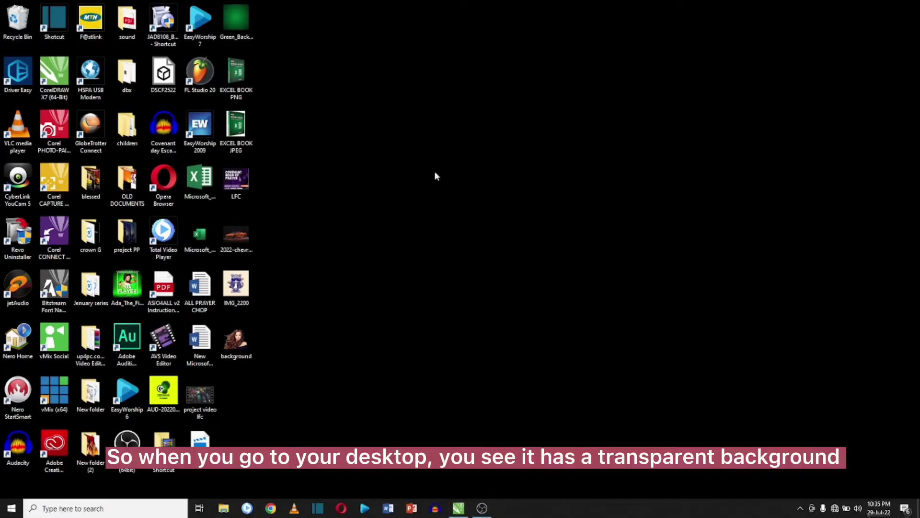
- View background.png in Photos to check its transparency, then return to CorelDRAW
double_click(239, 344)
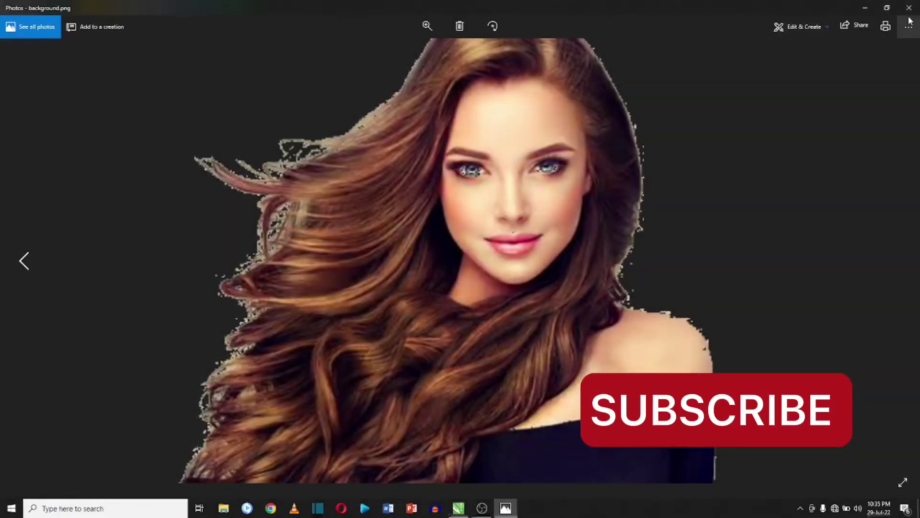
left_click(909, 8)
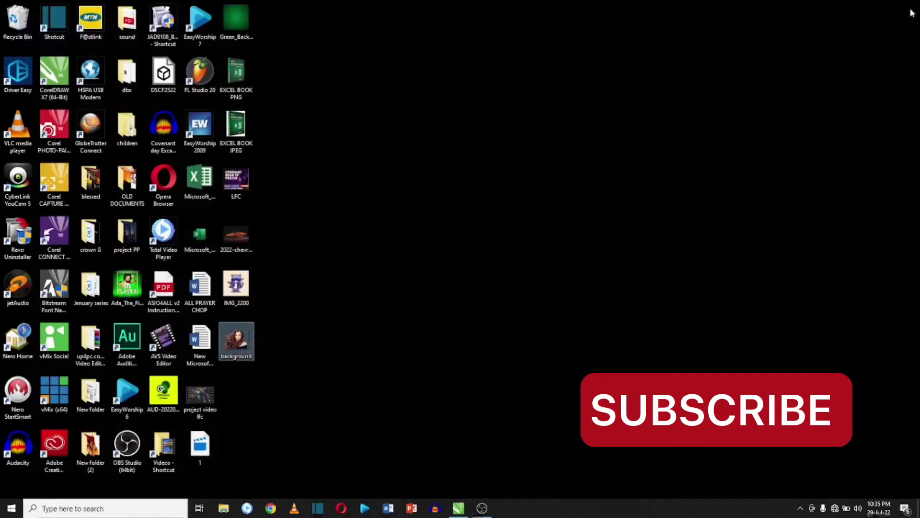
left_click(459, 508)
- Switch to Page 5 and open Bitmap Color Mask for the koala picture
left_click(706, 269)
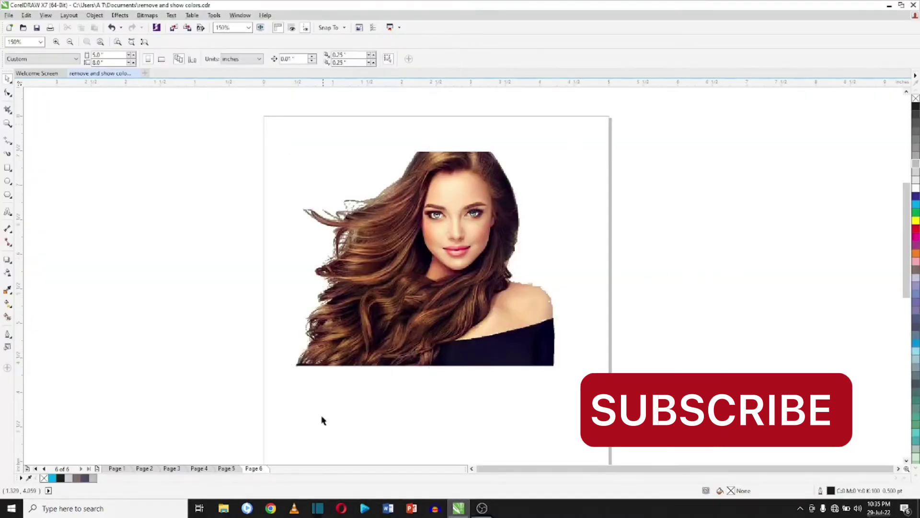
left_click(226, 468)
left_click(147, 15)
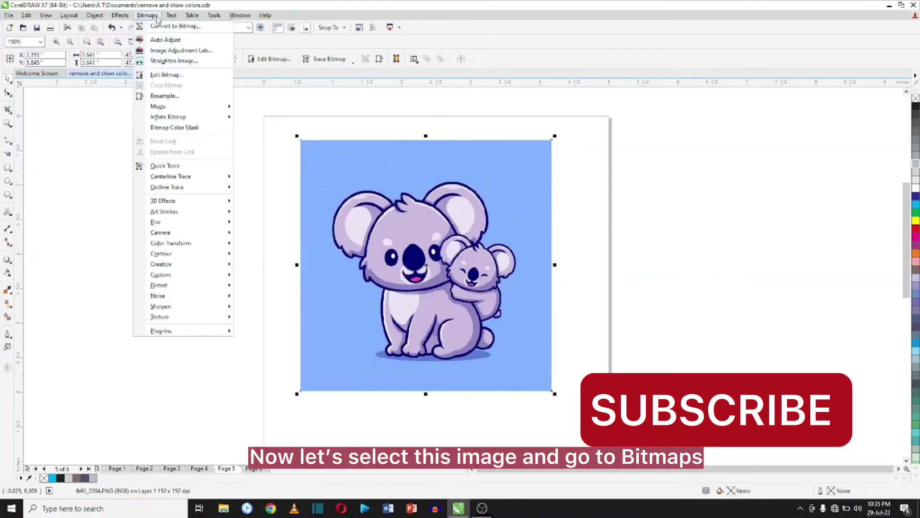
left_click(174, 127)
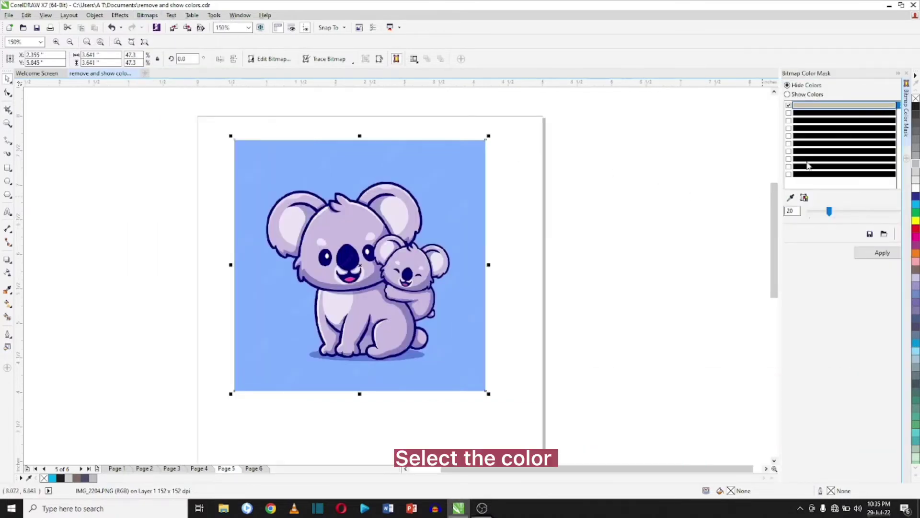
- Eyedrop the koala's blue background #82B1FF as the first colour to hide
left_click(804, 198)
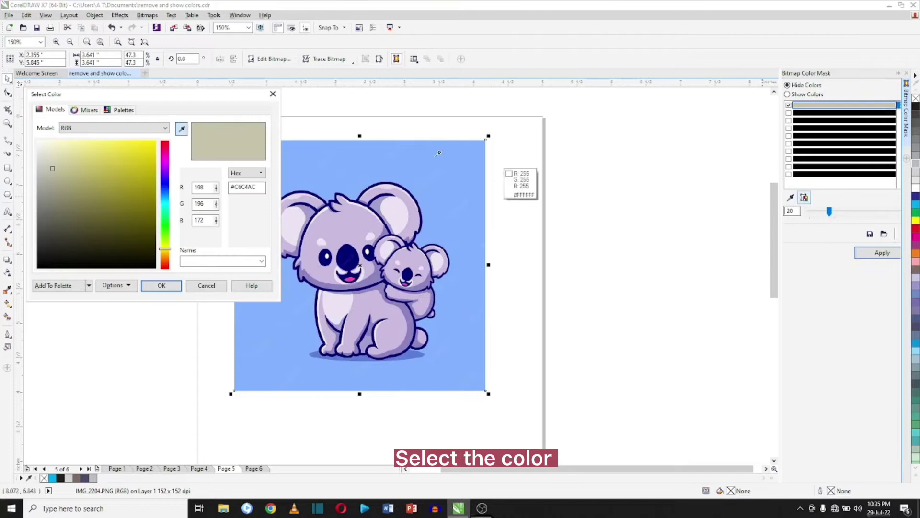
left_click(164, 197)
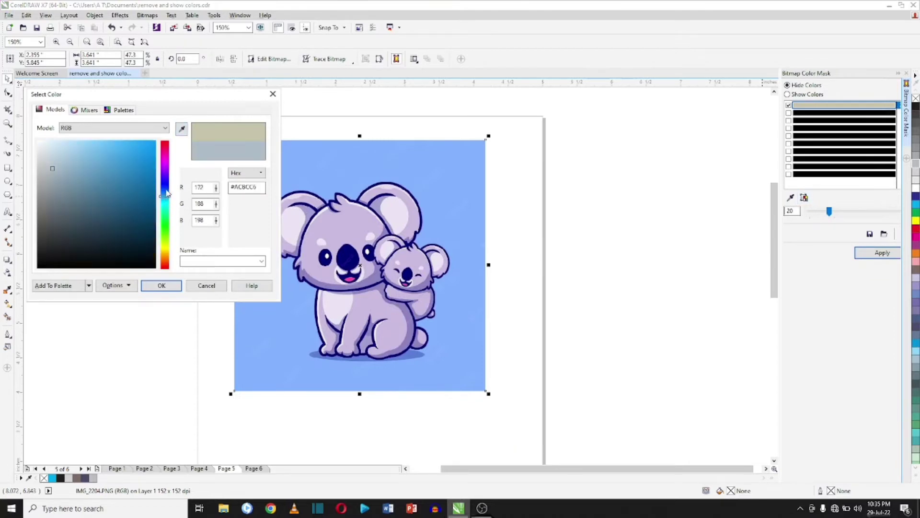
left_click(71, 152)
left_click(182, 129)
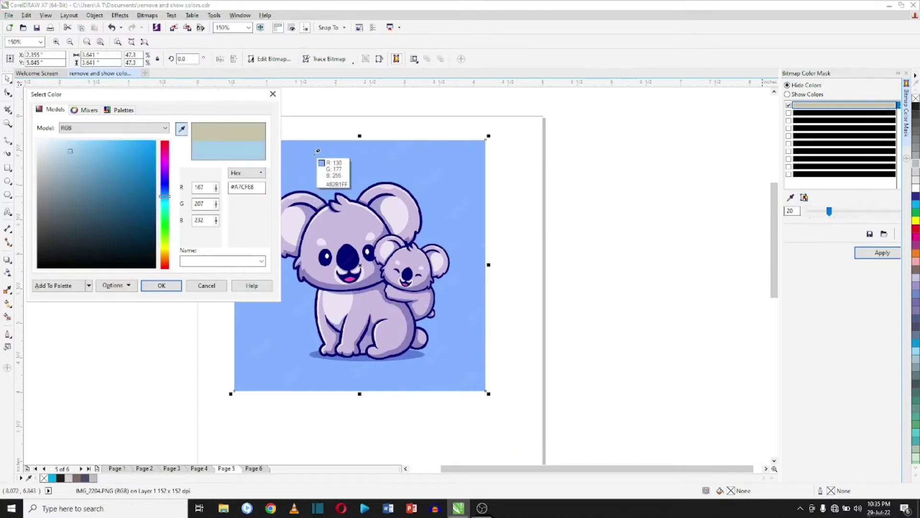
left_click(318, 151)
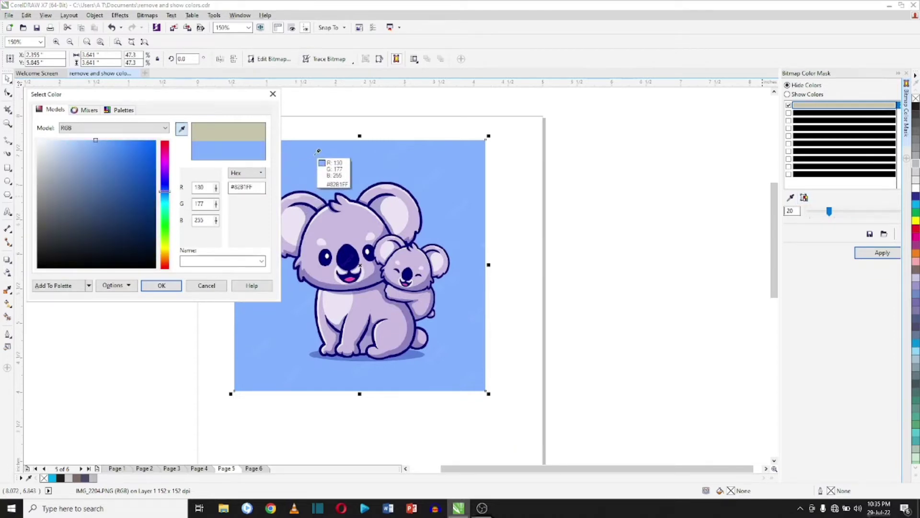
left_click(169, 289)
- Apply the mask, accept the replacement warning, and reselect the koala
left_click(869, 253)
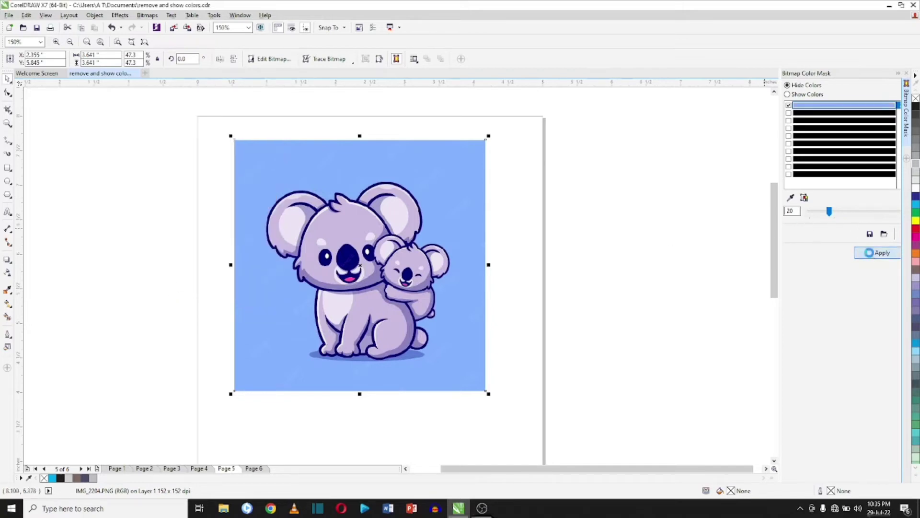
left_click(527, 269)
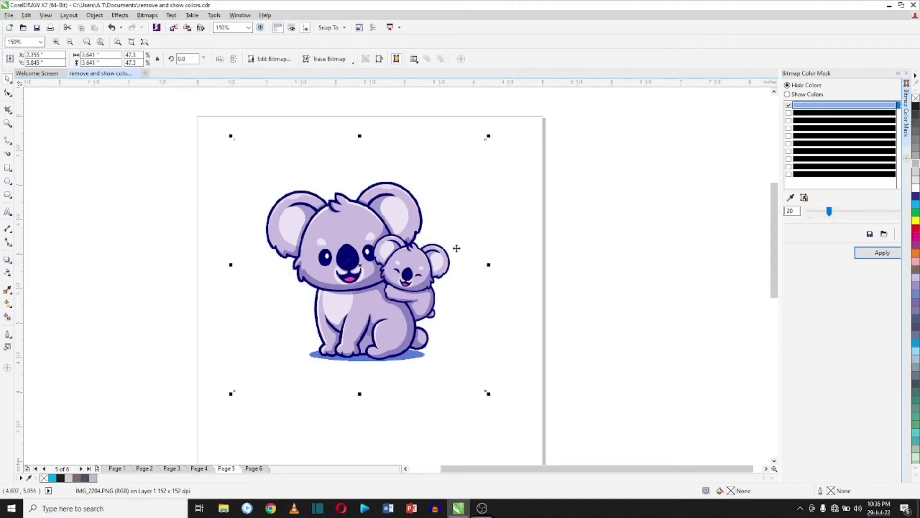
left_click(592, 292)
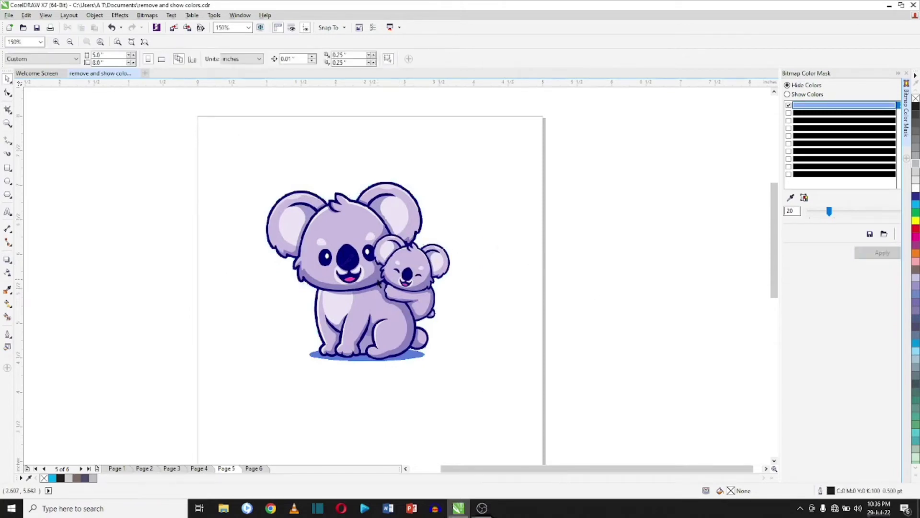
left_click(464, 359)
- Enlarge the koala, then put a red-filled rectangle behind it
left_click_drag(487, 391, 562, 458)
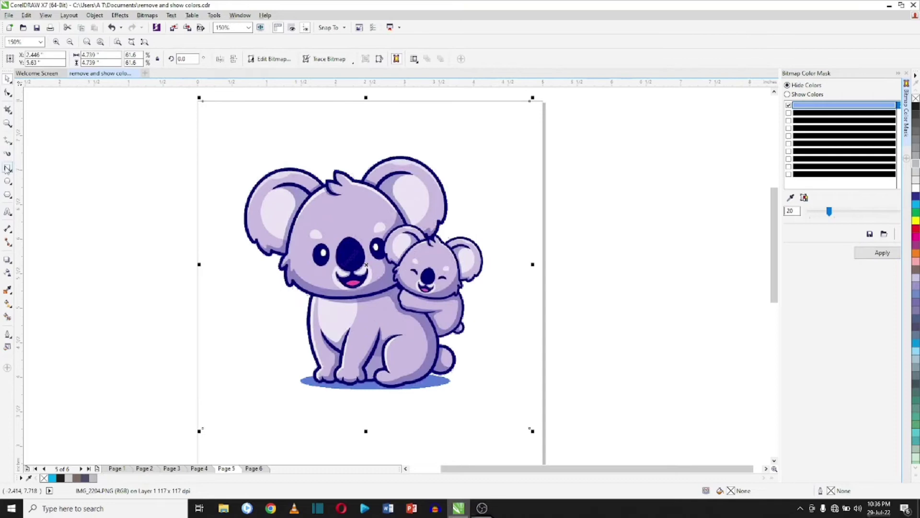
key("F6")
left_click_drag(198, 112, 558, 430)
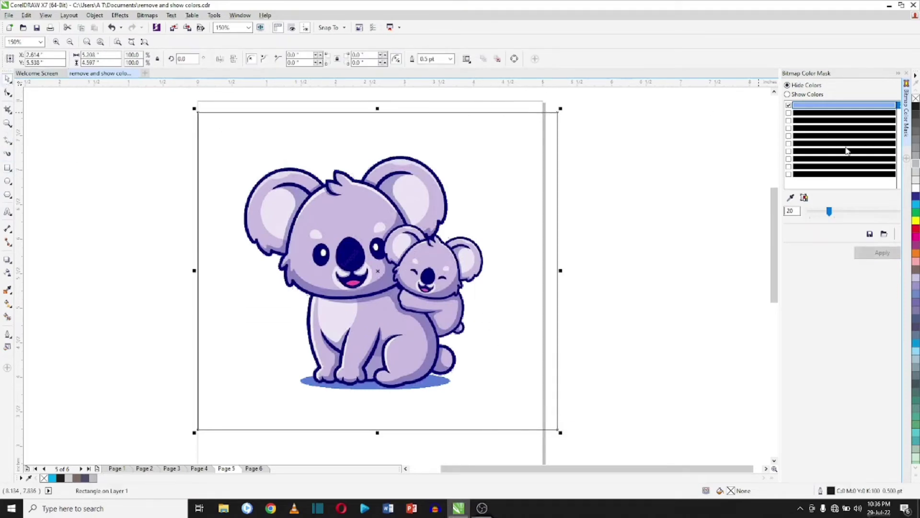
left_click(916, 229)
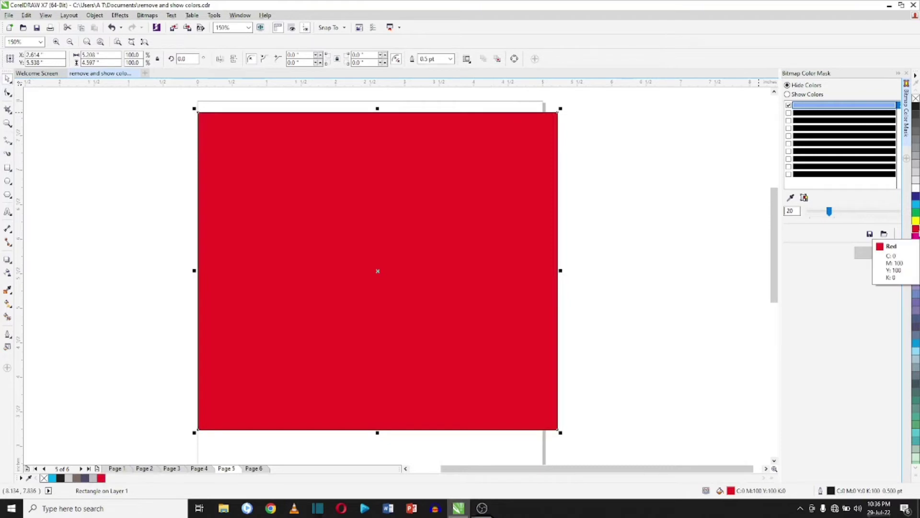
key("shift+Page_Down")
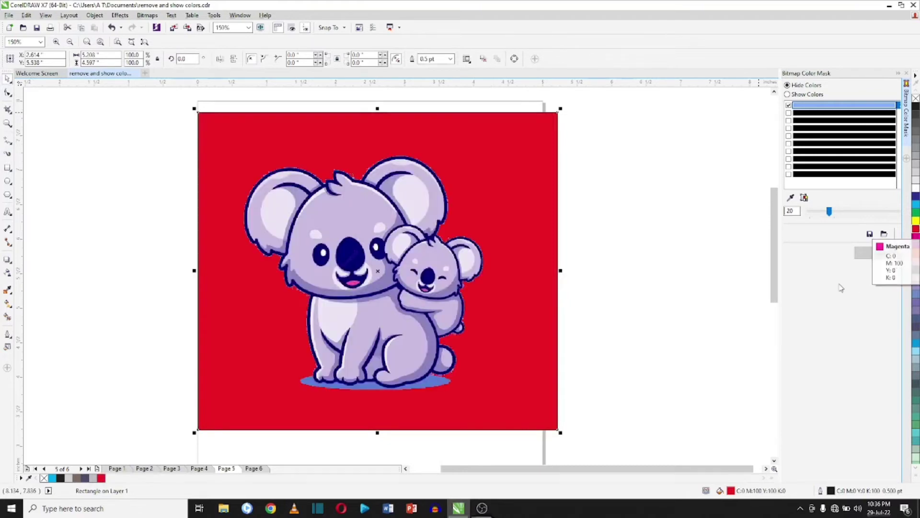
left_click(675, 256)
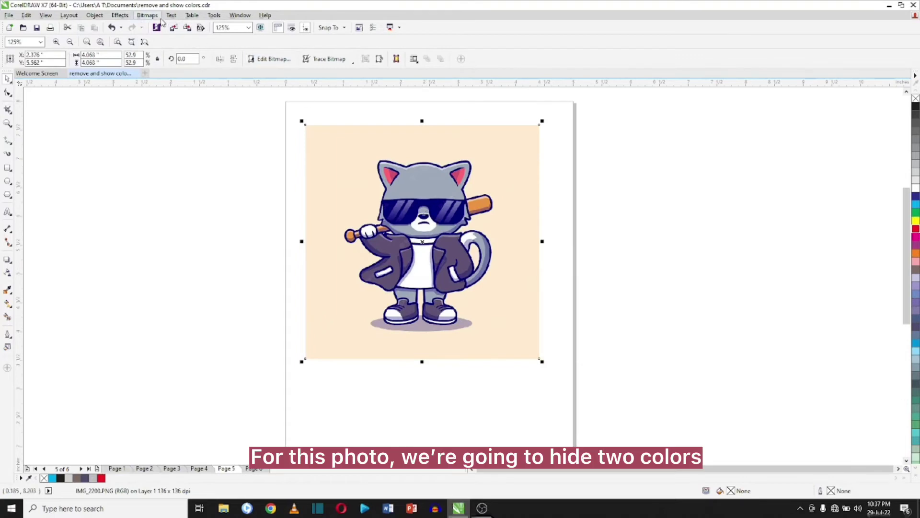
- Open Bitmap Color Mask for the cat picture and clear the second mask colour
left_click(157, 16)
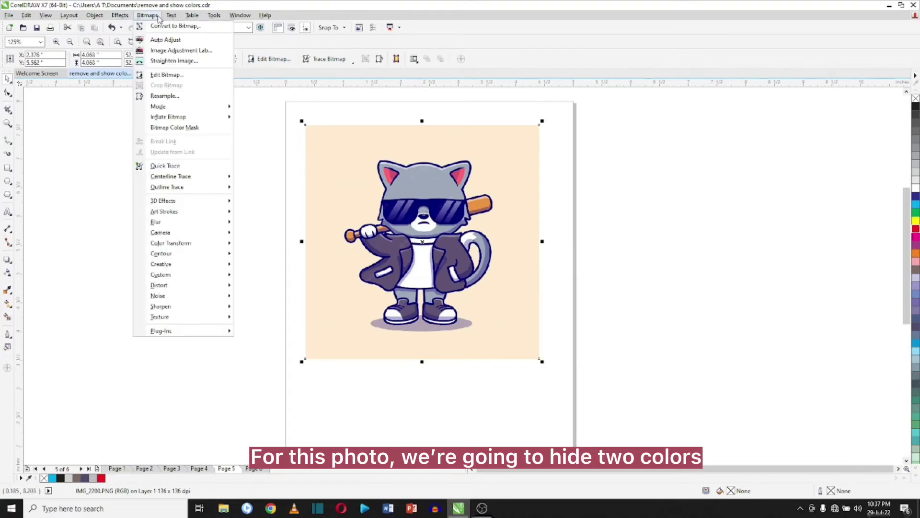
left_click(189, 128)
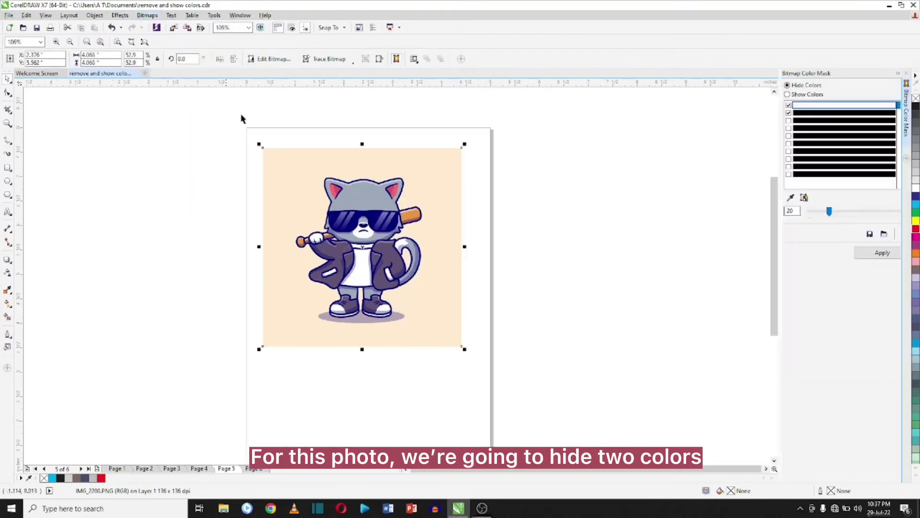
left_click(789, 112)
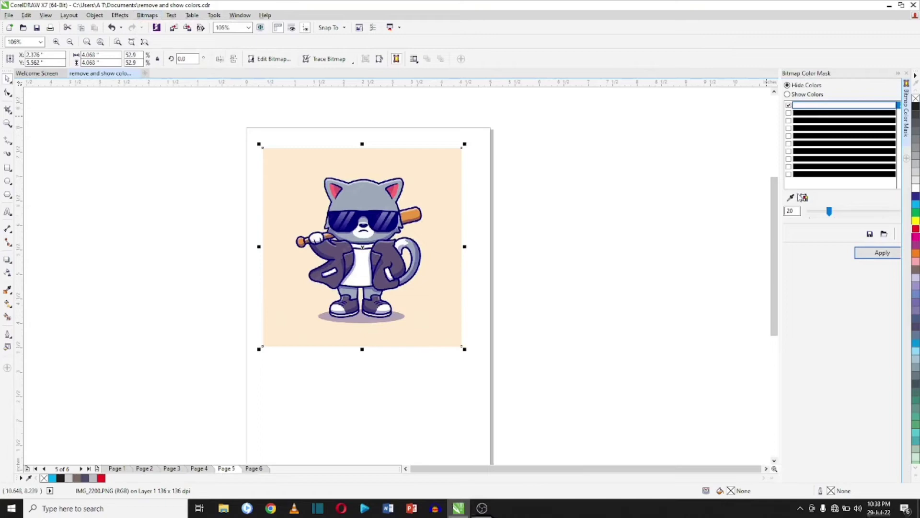
- Eyedrop the cat's peach background #FFEBD0 as the first hide colour and enable a second slot
left_click(802, 197)
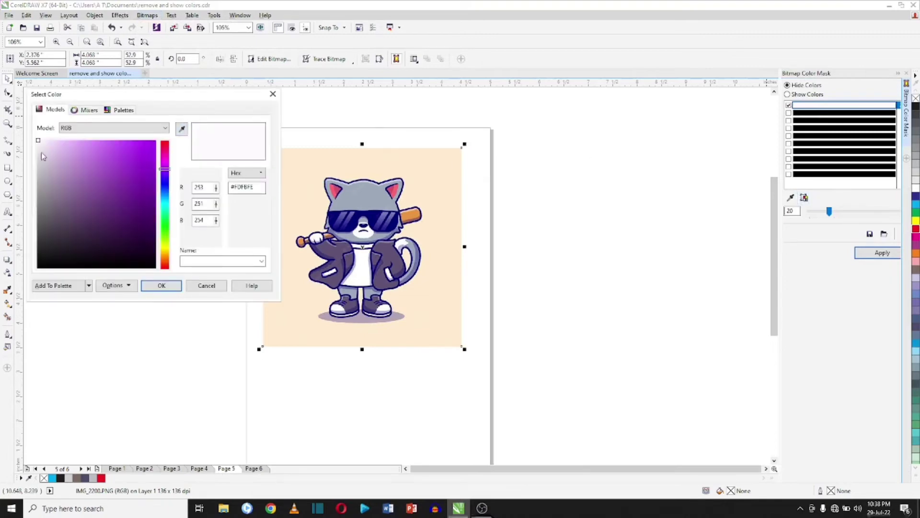
left_click(182, 128)
left_click(296, 162)
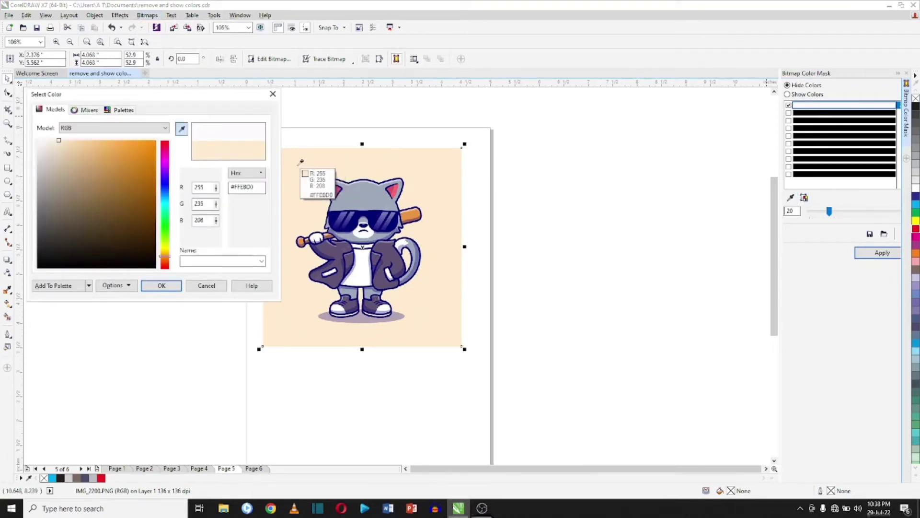
left_click(162, 285)
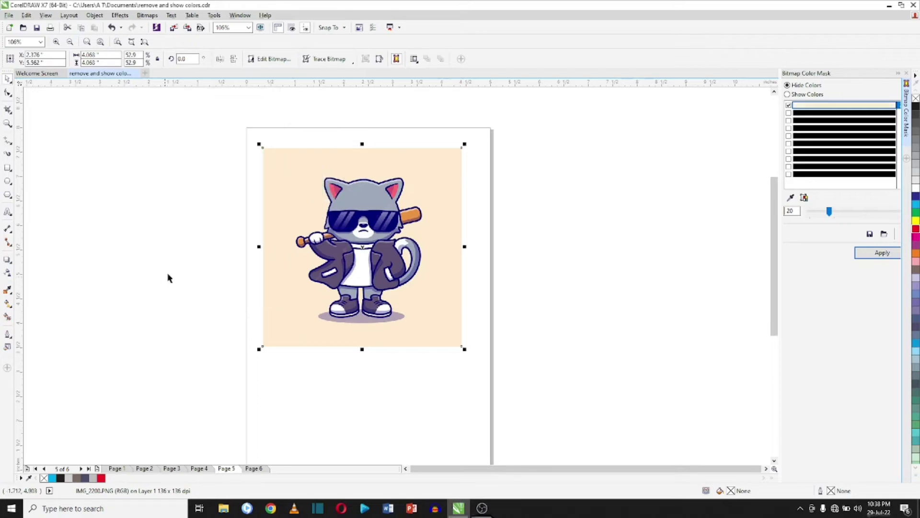
left_click(822, 113)
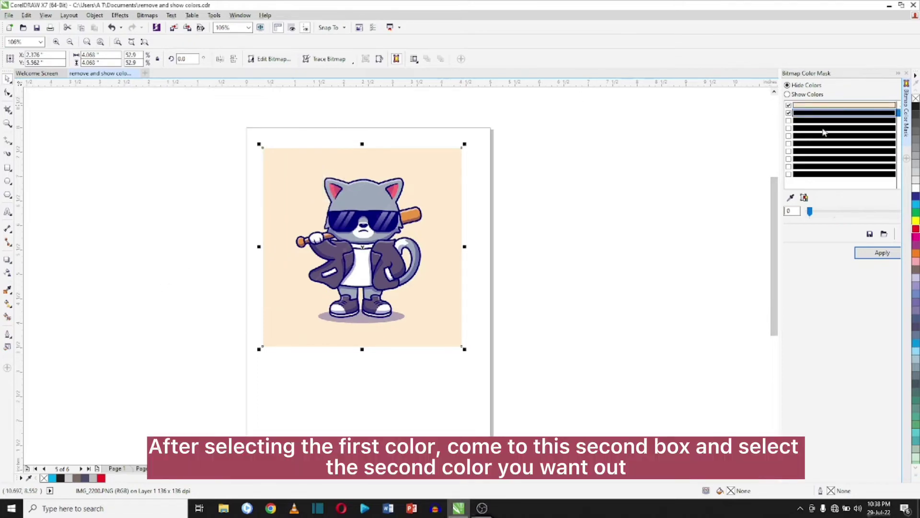
left_click(790, 197)
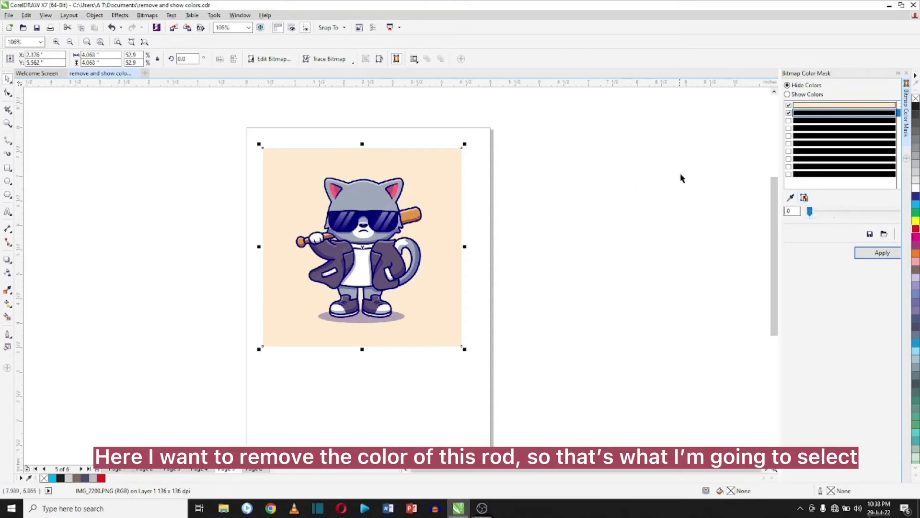
- Eyedrop the bat's orange as the second hide colour, raise tolerance, and apply the mask
left_click(805, 198)
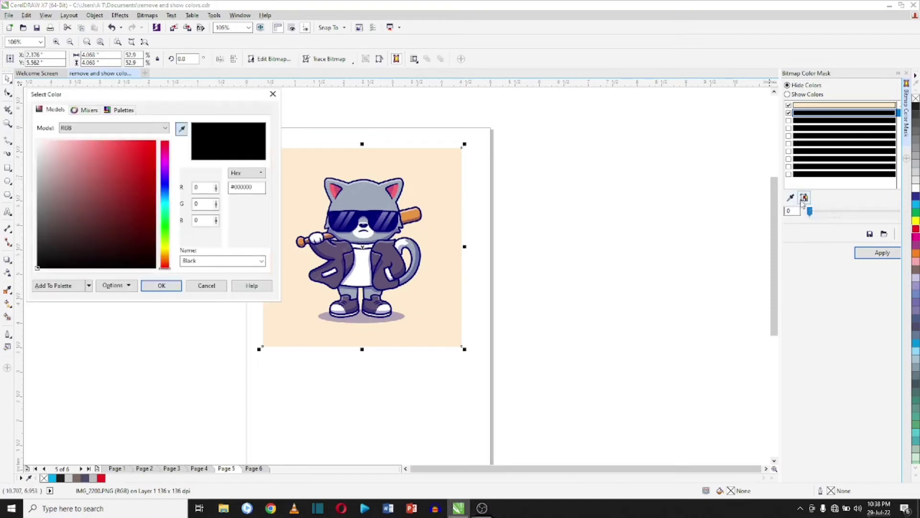
left_click(407, 212)
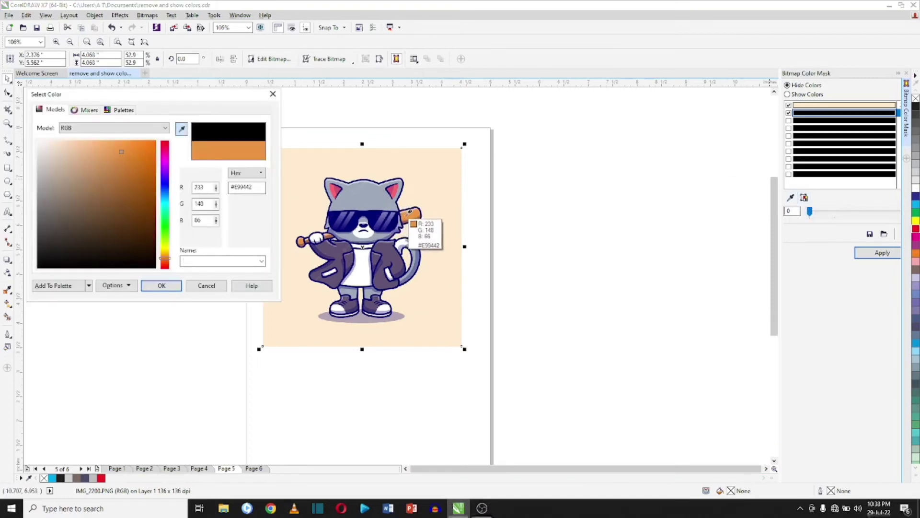
left_click(163, 286)
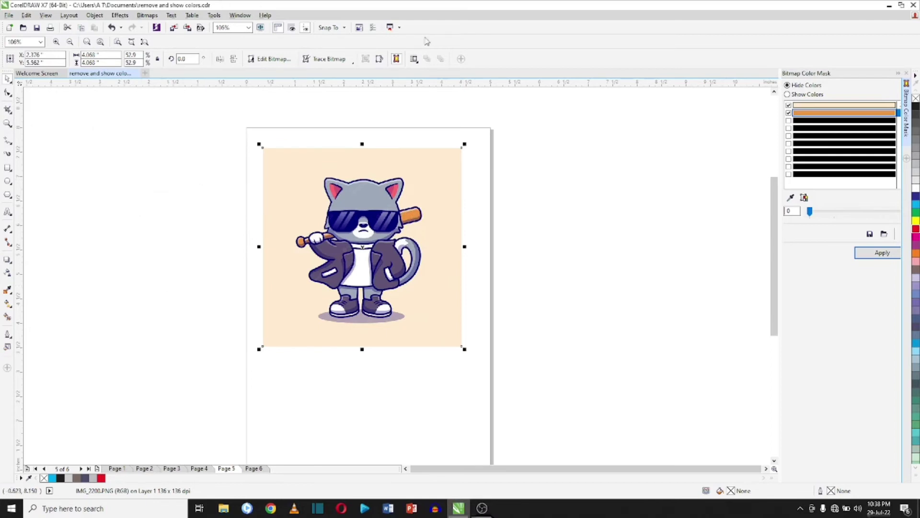
left_click(837, 214)
left_click(839, 214)
left_click(841, 216)
scroll(839, 216, "up", 1)
left_click(878, 254)
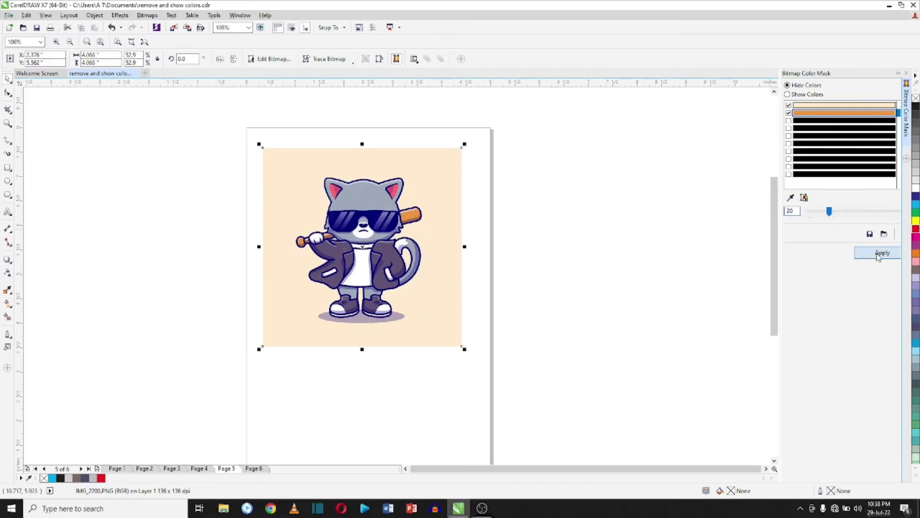
left_click(520, 272)
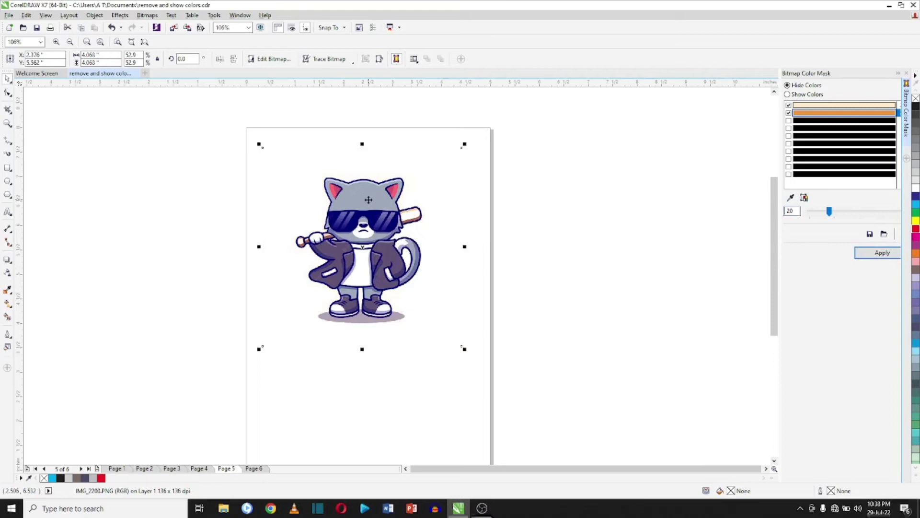
- Raise the tolerance to 30 and reapply, then switch the mask mode to Show Colors
scroll(368, 199, "up", 3)
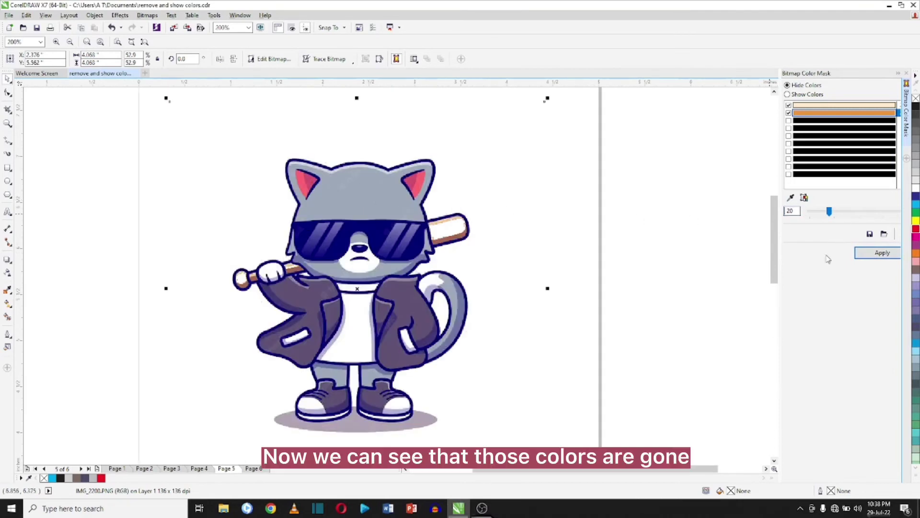
left_click(861, 215)
left_click(875, 254)
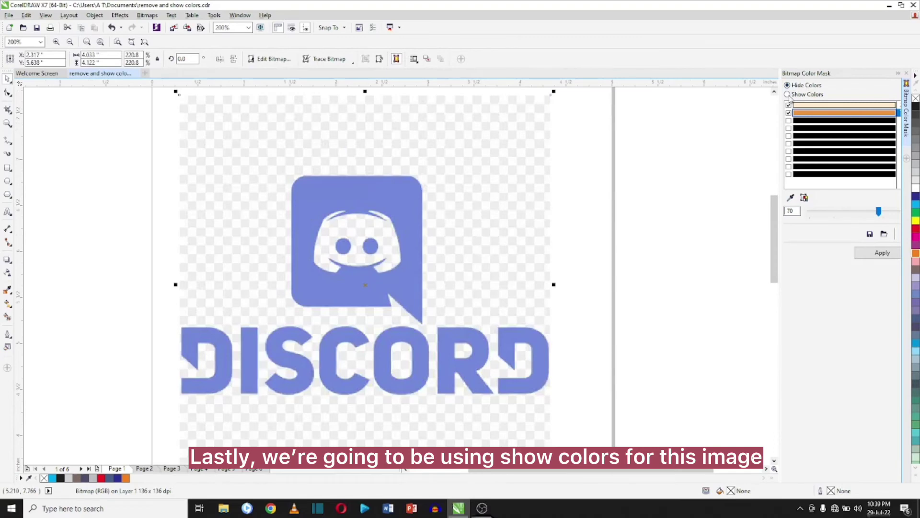
left_click(787, 95)
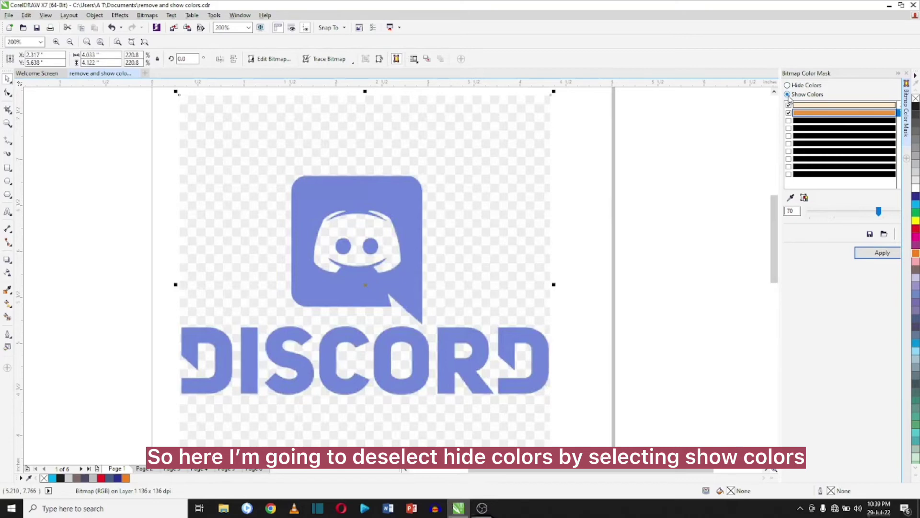
- Eyedrop the Discord logo's blue (R115 G136 B217) into the first slot and apply the mask
left_click(826, 108)
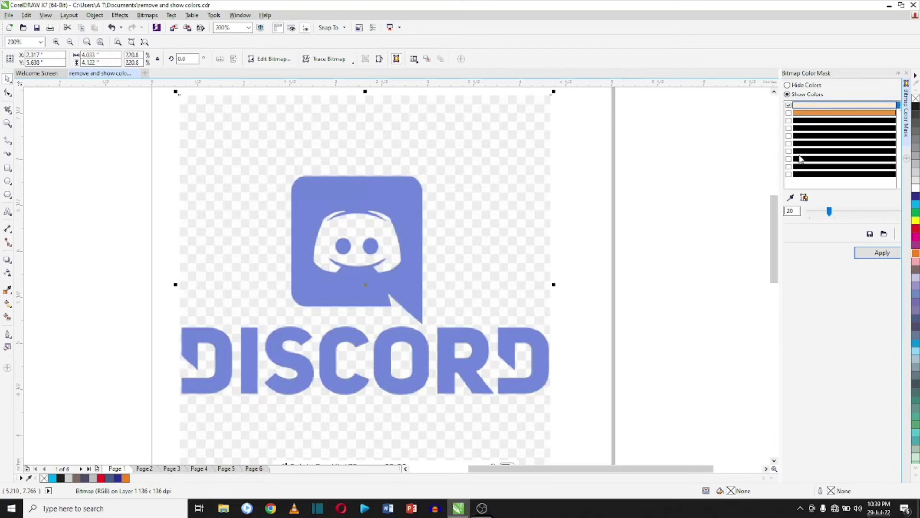
left_click(805, 198)
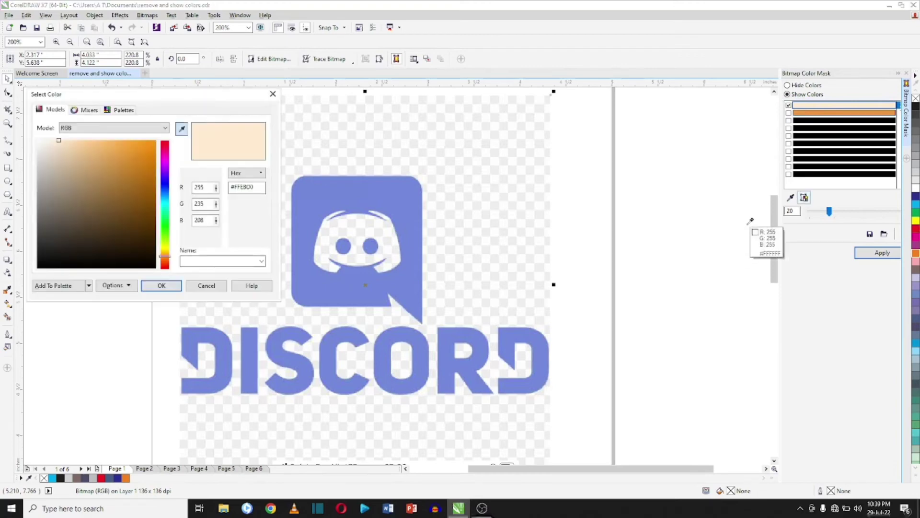
left_click(381, 192)
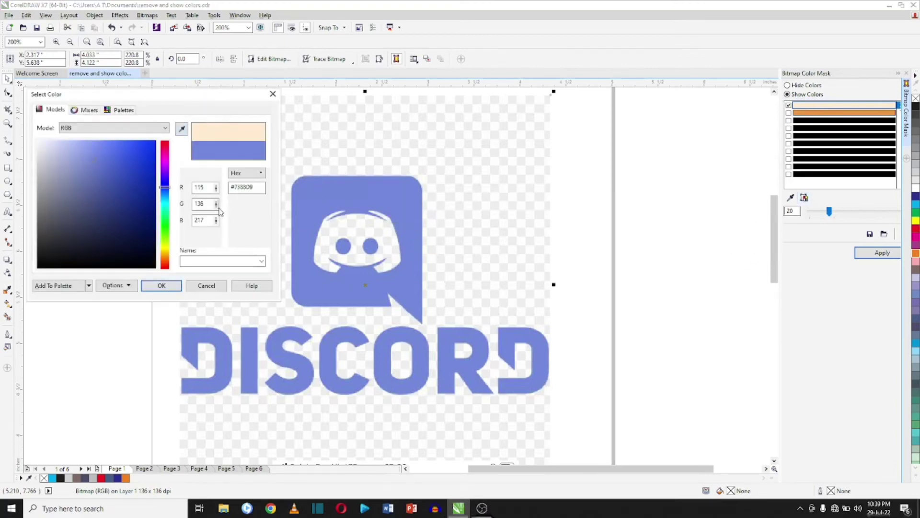
left_click(155, 284)
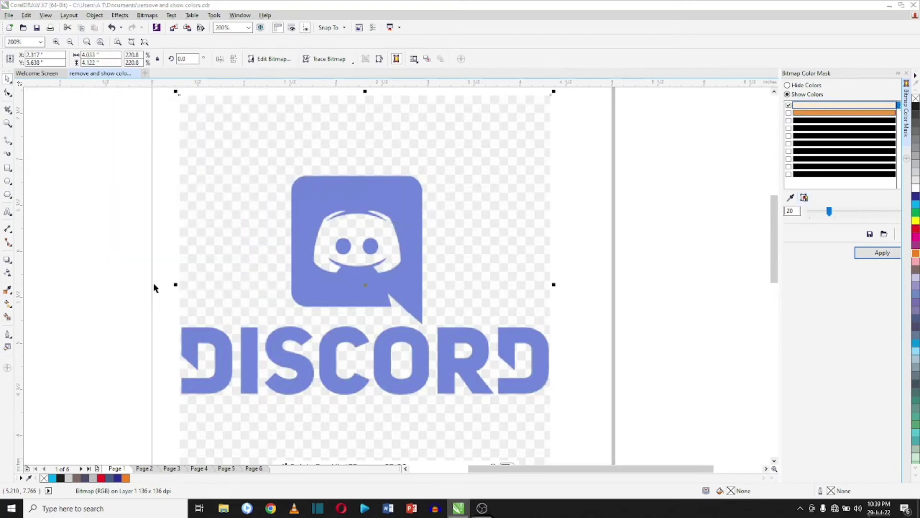
left_click(877, 257)
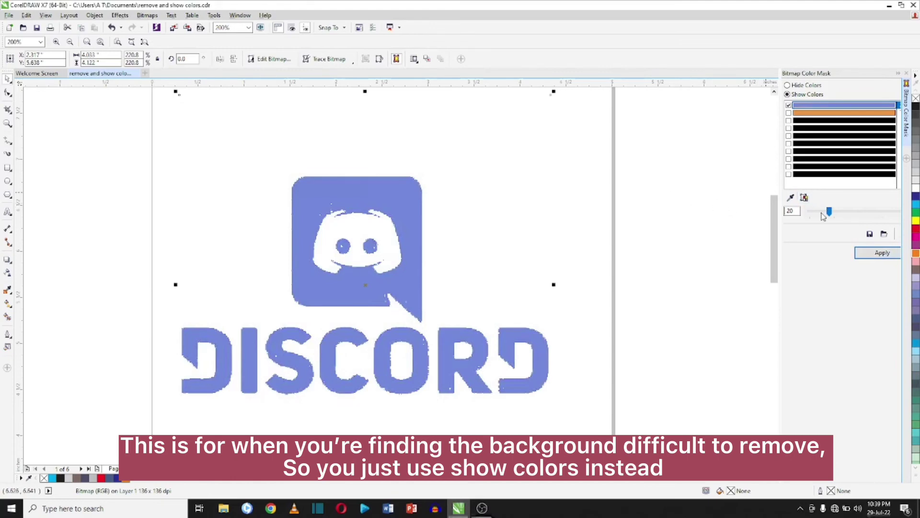
- Reapply the Discord logo's colour mask at tolerances 10, 20 and 50, finishing at 80
left_click(877, 255)
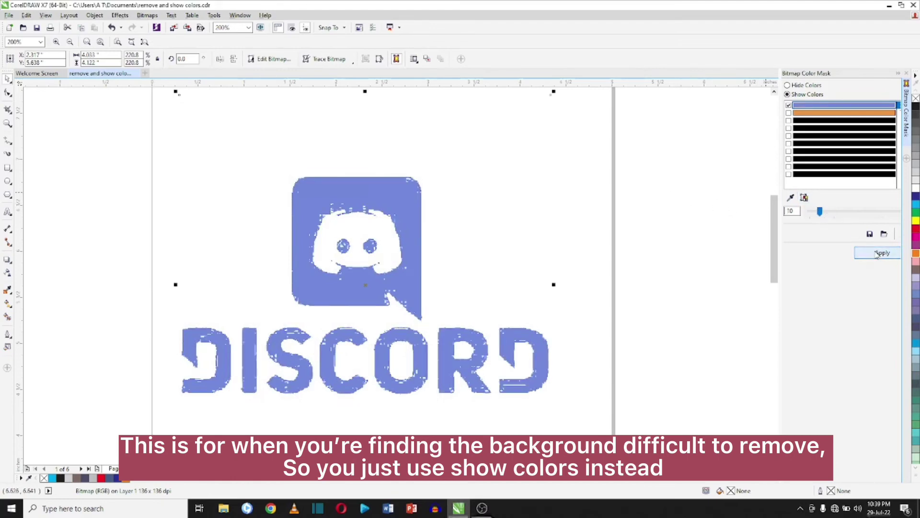
left_click_drag(819, 211, 870, 216)
left_click(878, 260)
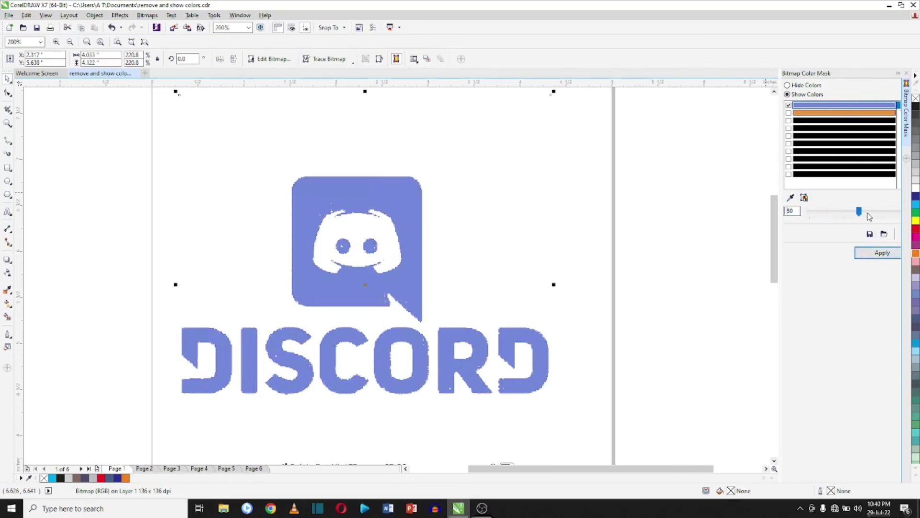
left_click(881, 254)
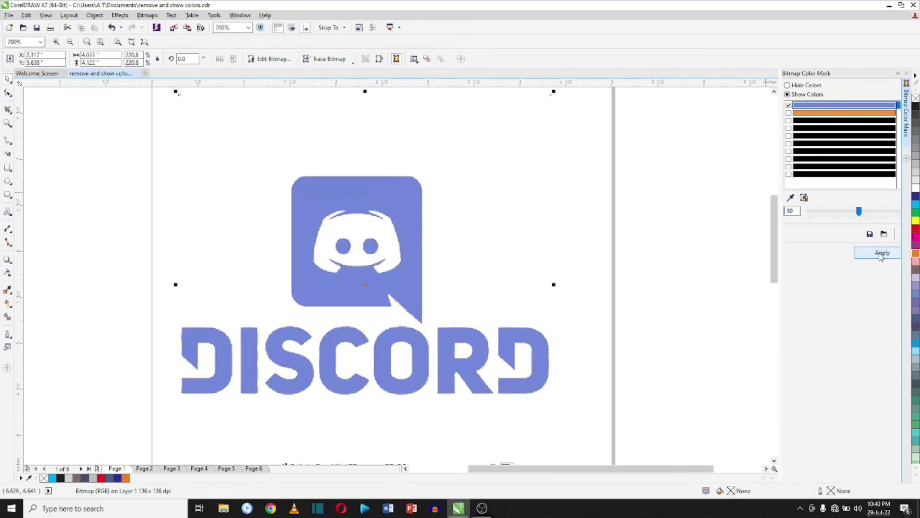
left_click(889, 214)
left_click(888, 258)
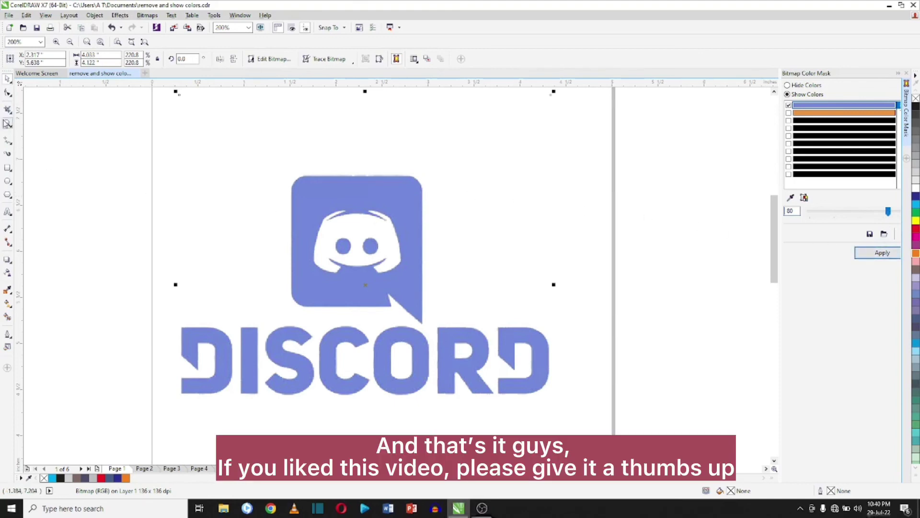
- With the bitmap deselected, draw a rectangle spanning the whole Discord logo and fill it red
left_click(102, 211)
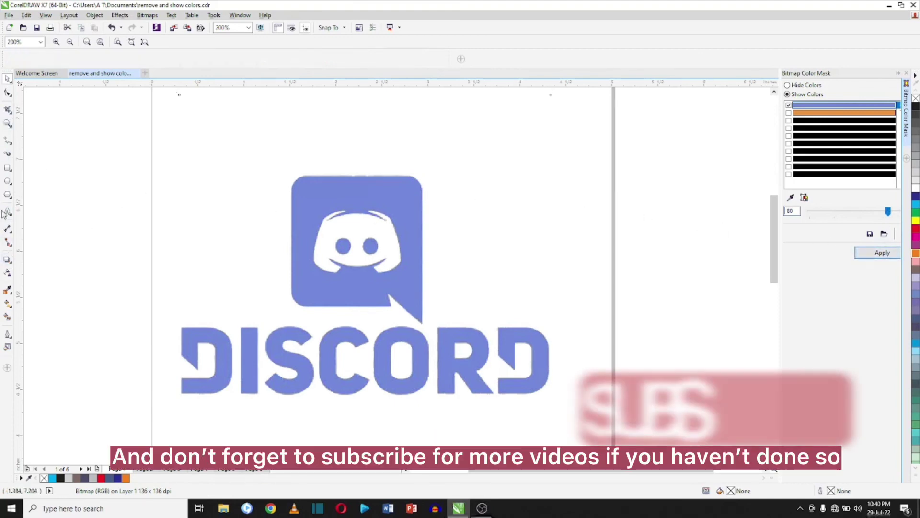
left_click(8, 168)
left_click_drag(135, 117, 646, 434)
left_click(8, 78)
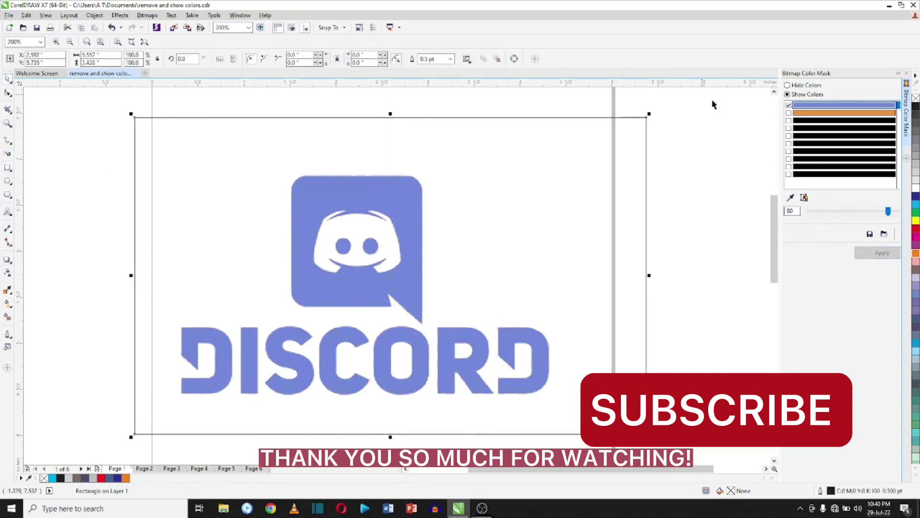
left_click(915, 229)
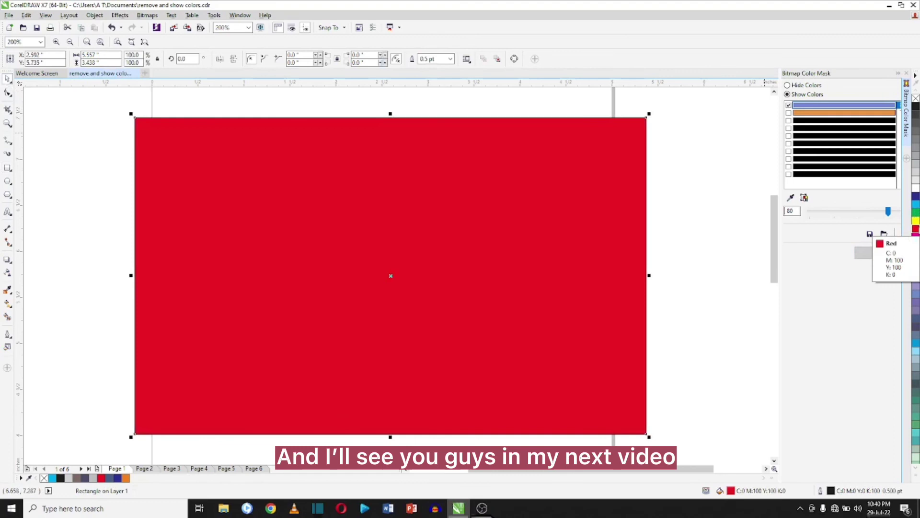